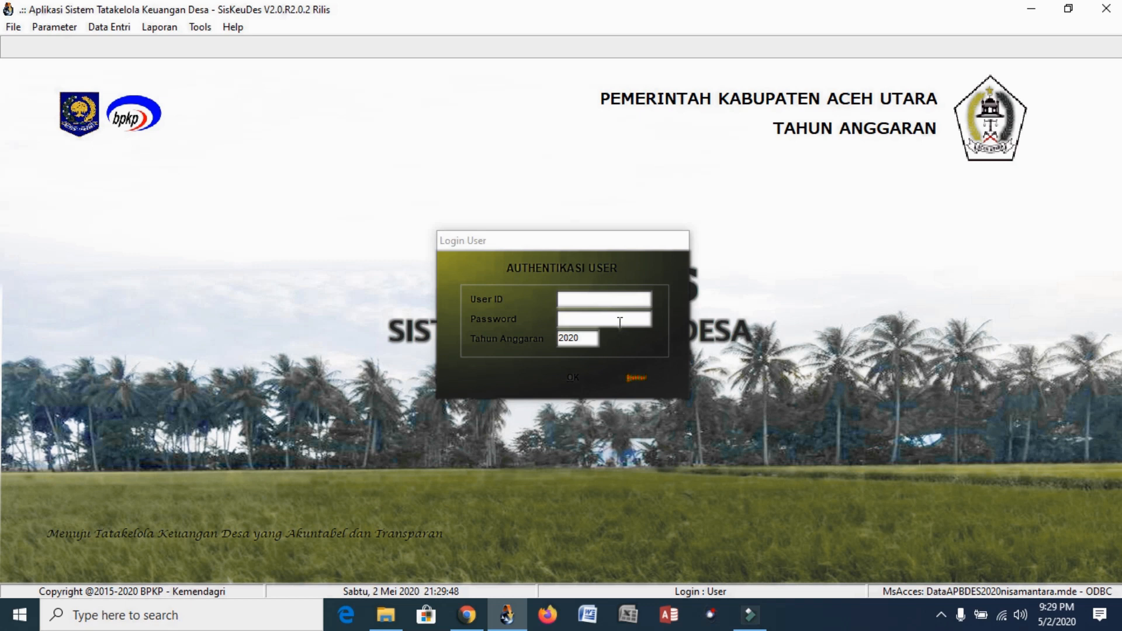
# Log in to SisKeuDes with the user ID and password for budget year 2020
pyautogui.click(609, 302)
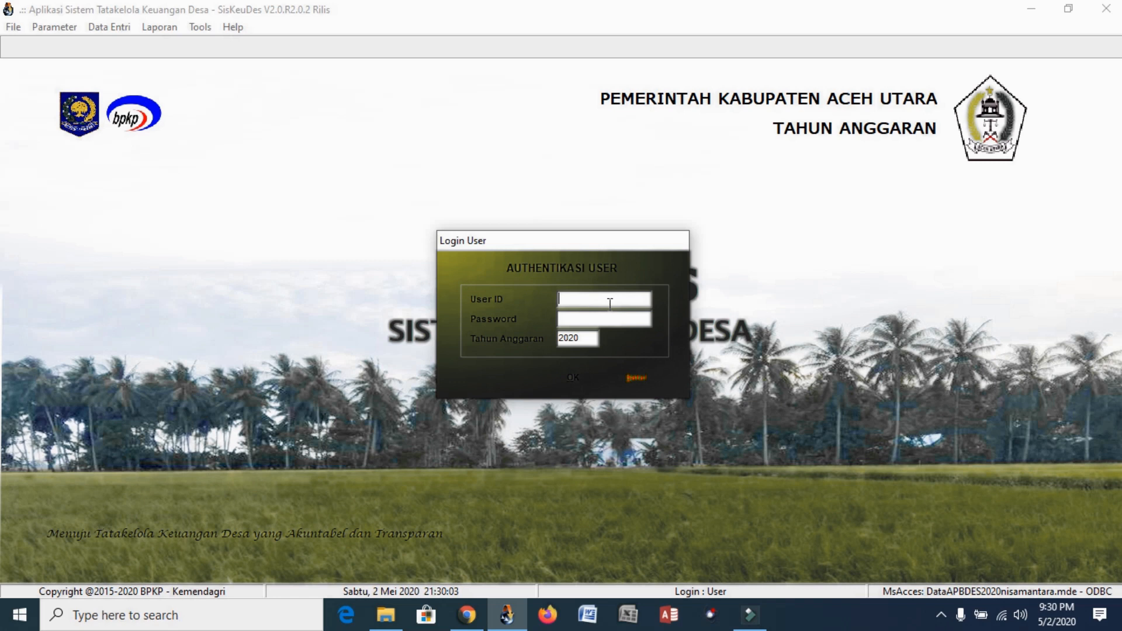
pyautogui.press('Tab')
pyautogui.write('*********')
pyautogui.click(585, 378)
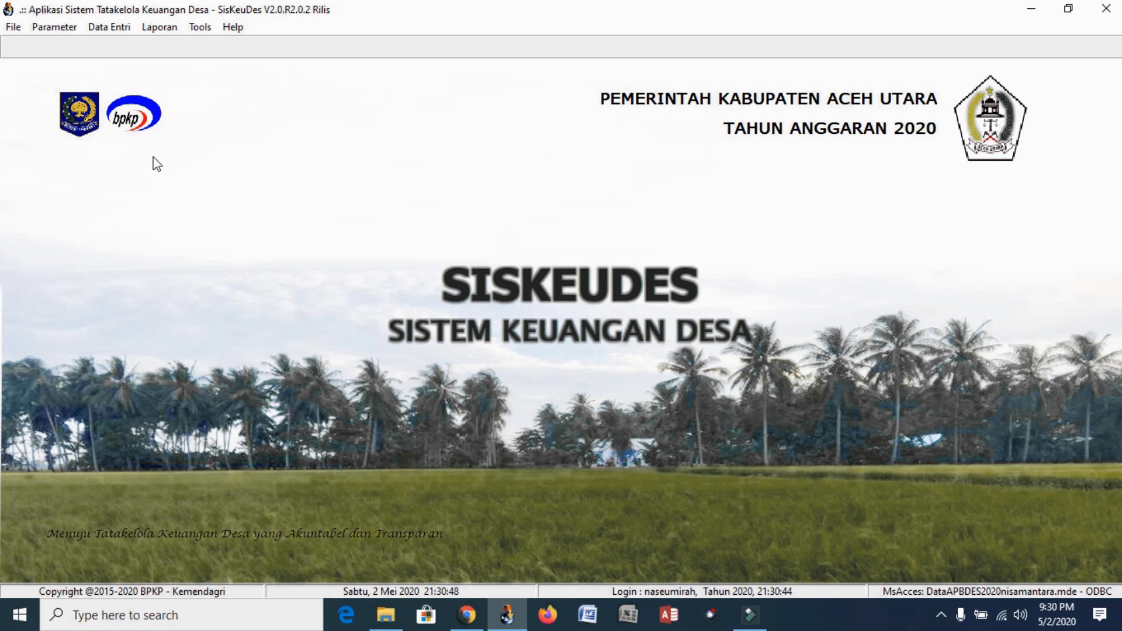
# Point the data connection to DataAPBDES2020BINJEE, test it successfully, and close the connection settings
pyautogui.click(14, 28)
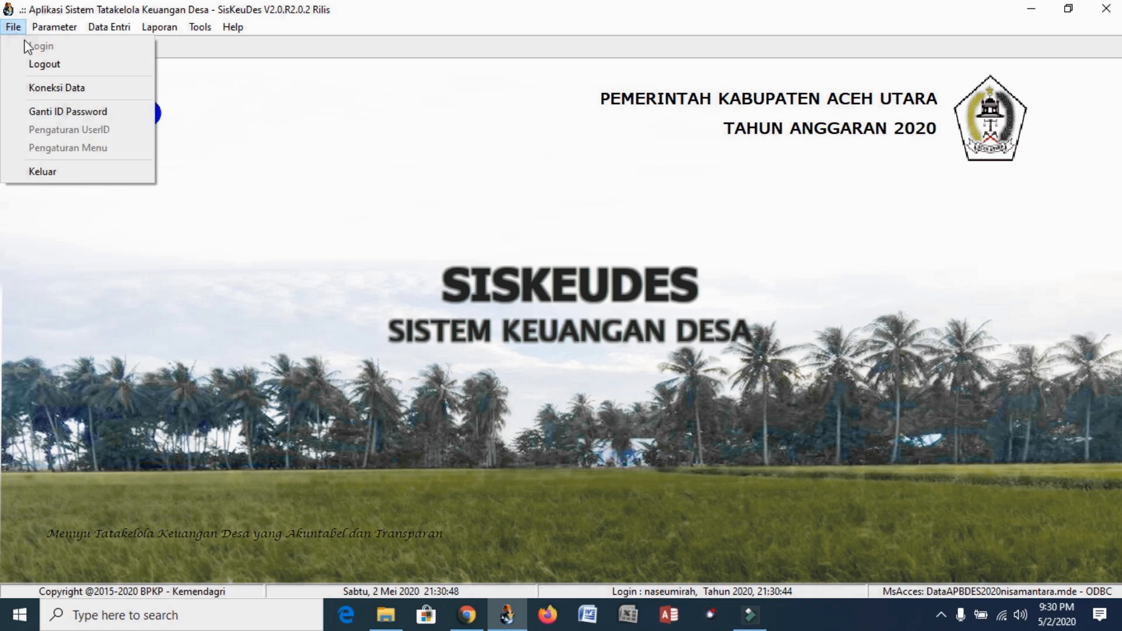
pyautogui.click(68, 86)
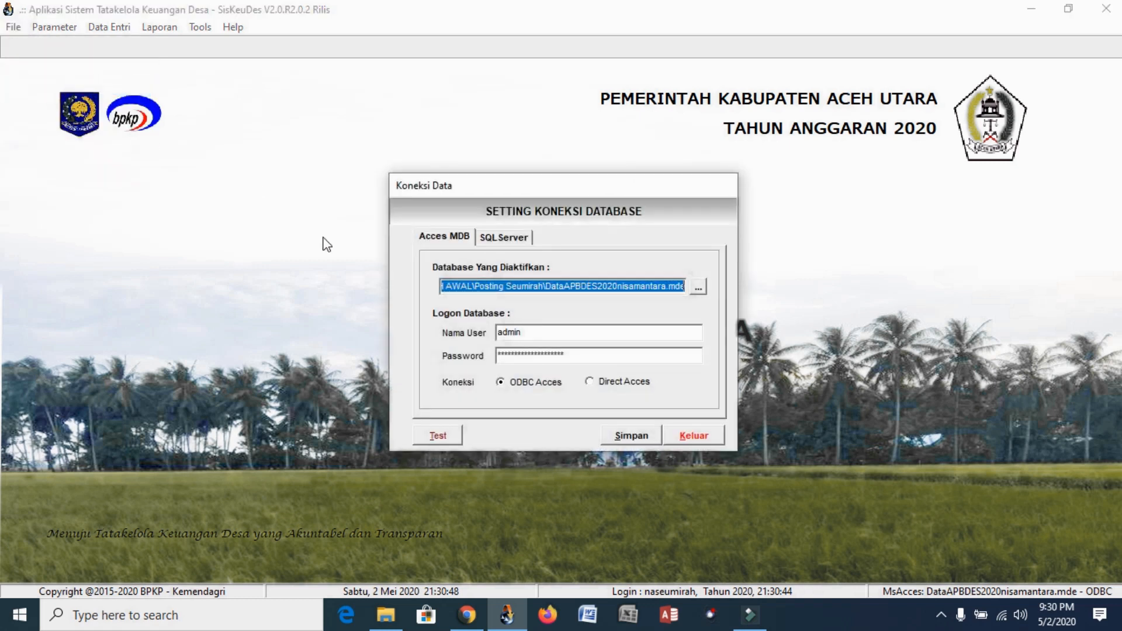
pyautogui.click(701, 288)
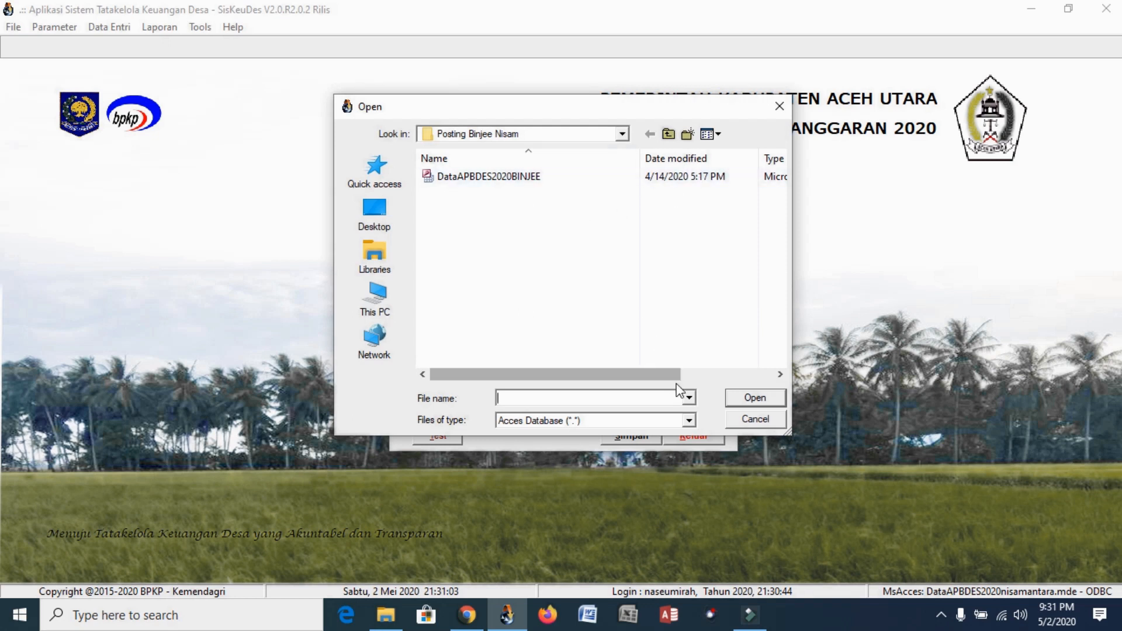
pyautogui.click(491, 176)
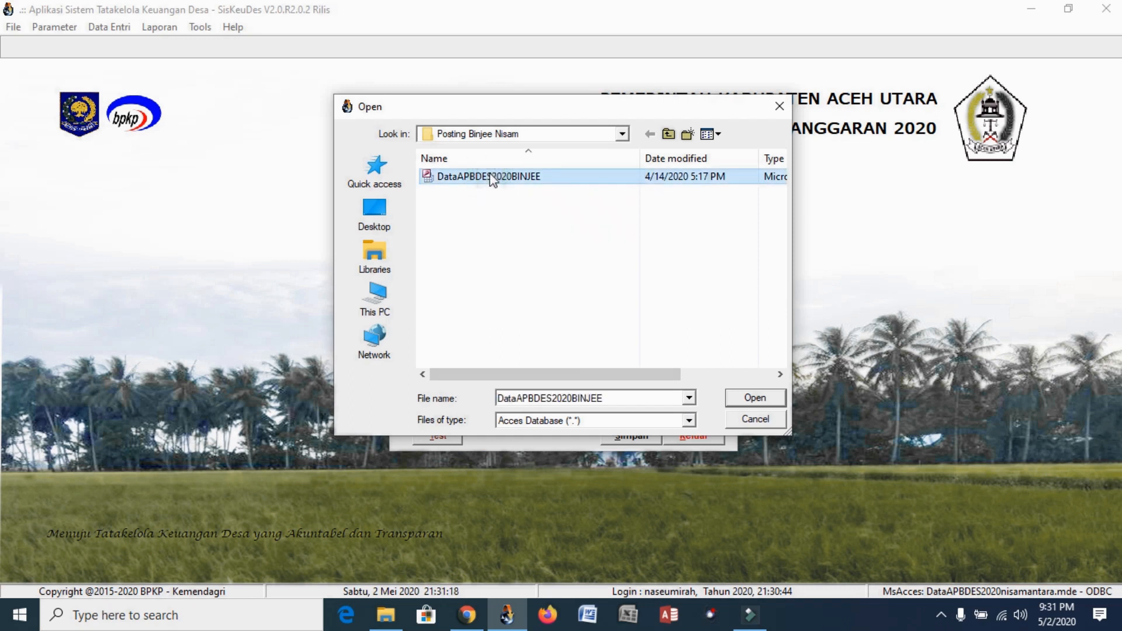
pyautogui.click(765, 401)
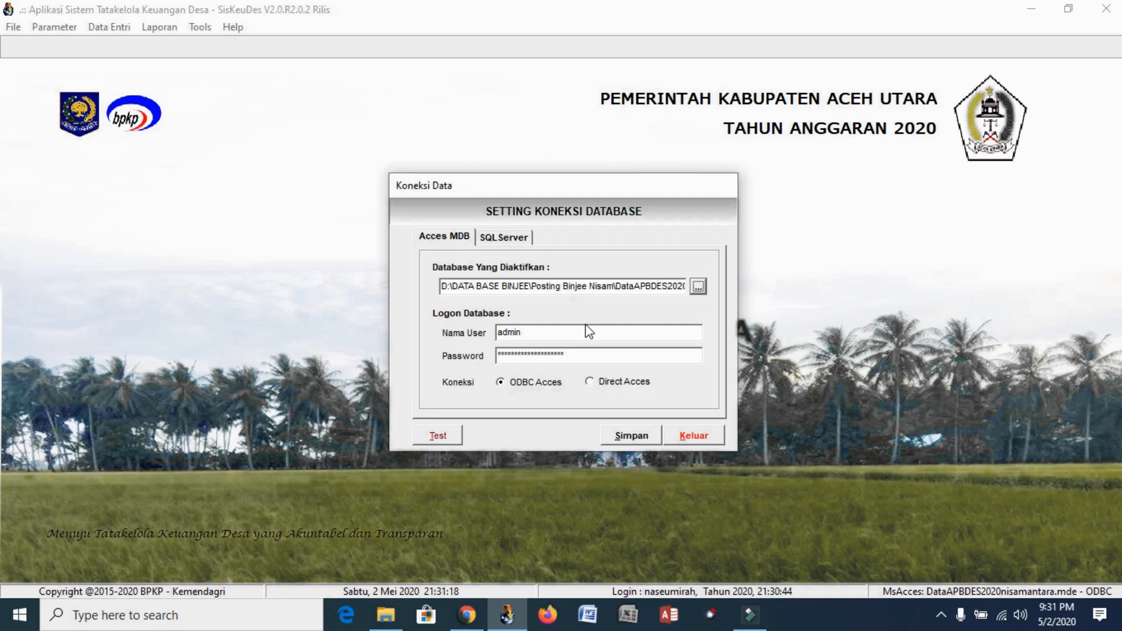
pyautogui.click(455, 435)
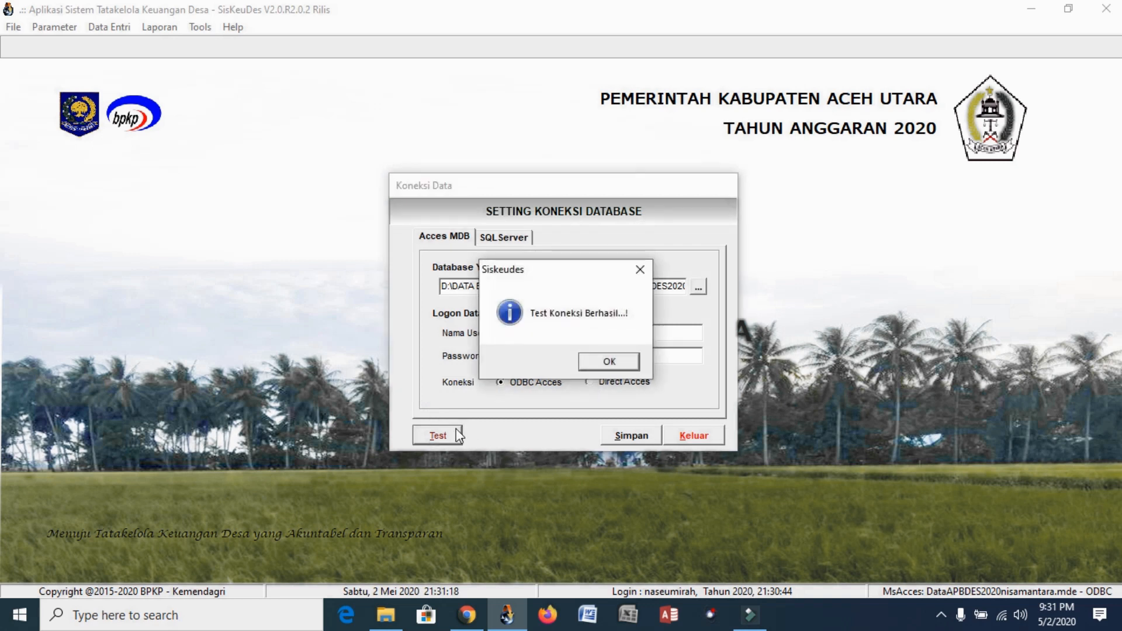
pyautogui.click(609, 362)
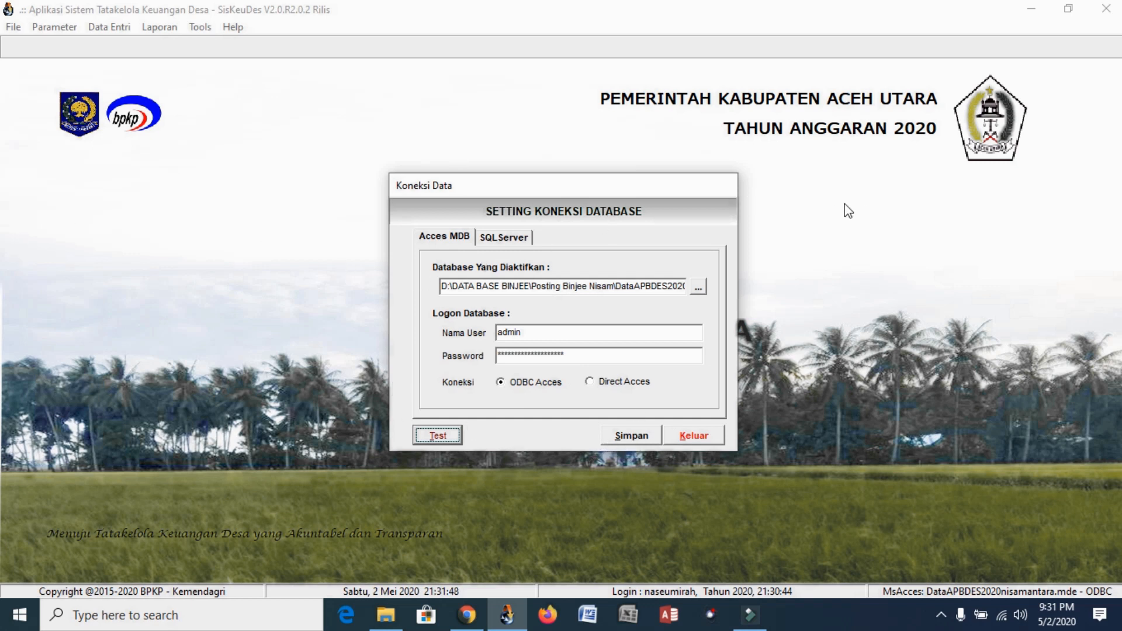
pyautogui.click(711, 437)
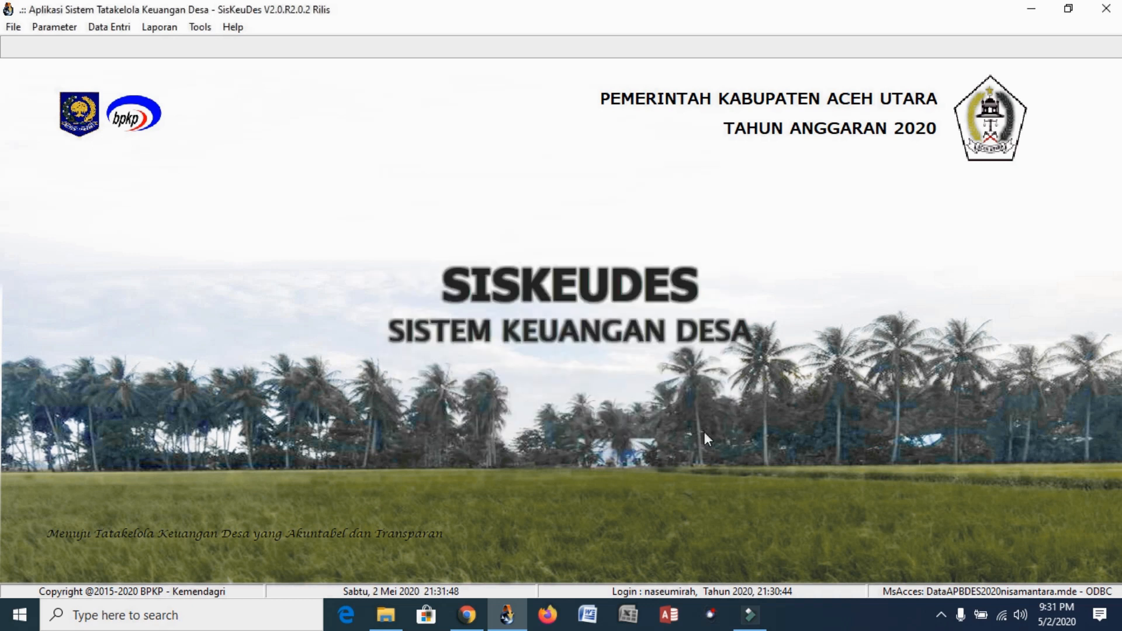
# Open the regulation references and review Perdes APBDES Menimbang clauses a, b and c
pyautogui.click(53, 28)
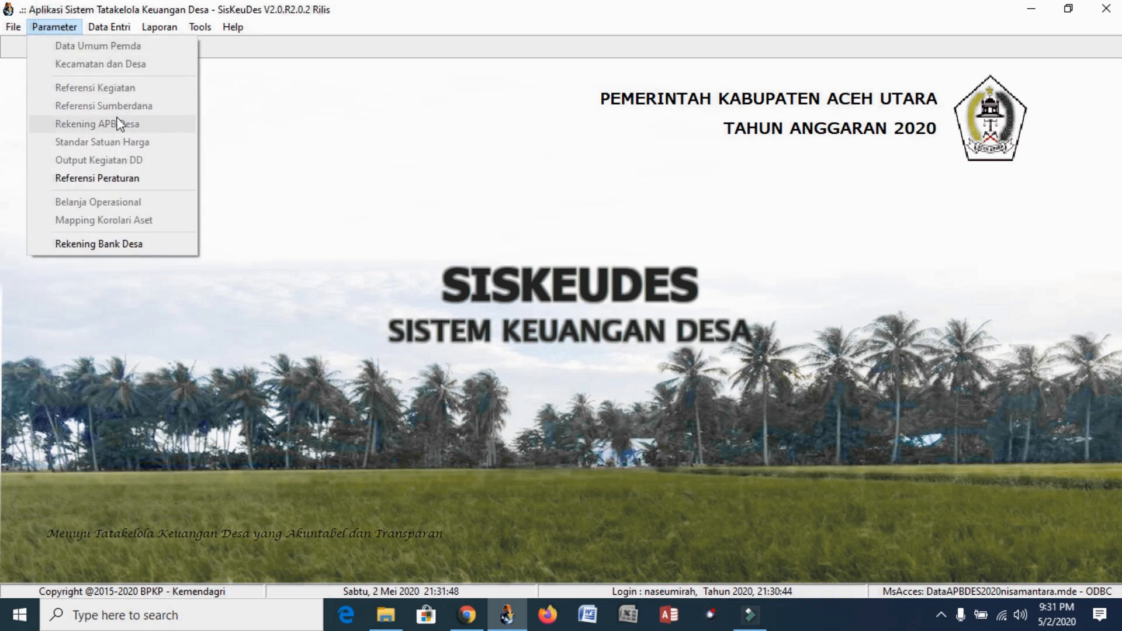
pyautogui.click(137, 179)
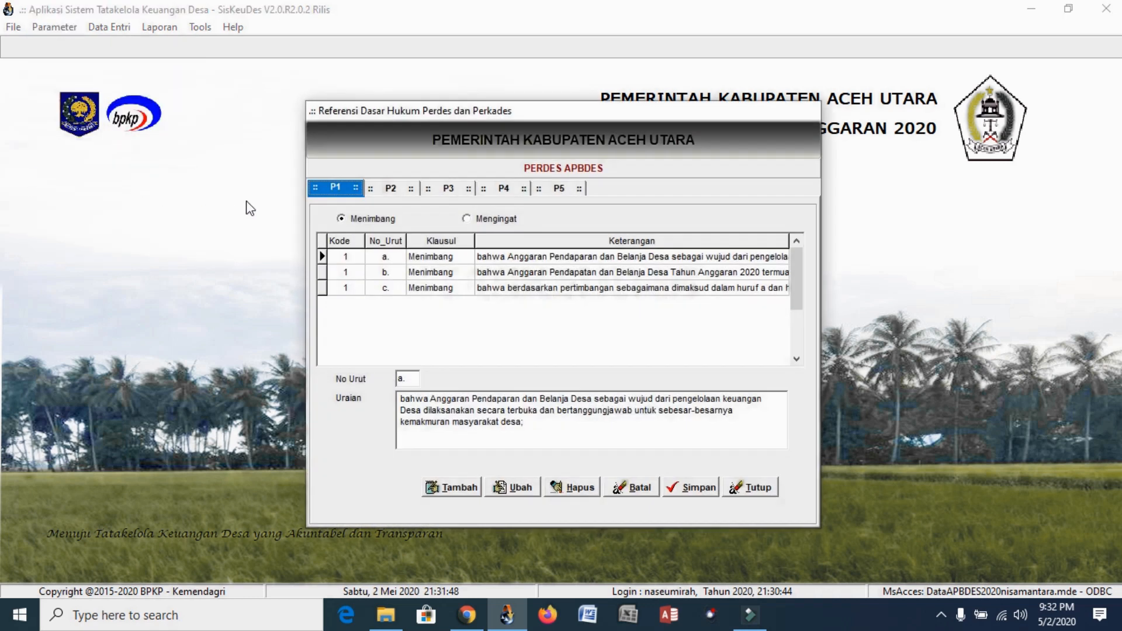
pyautogui.click(522, 256)
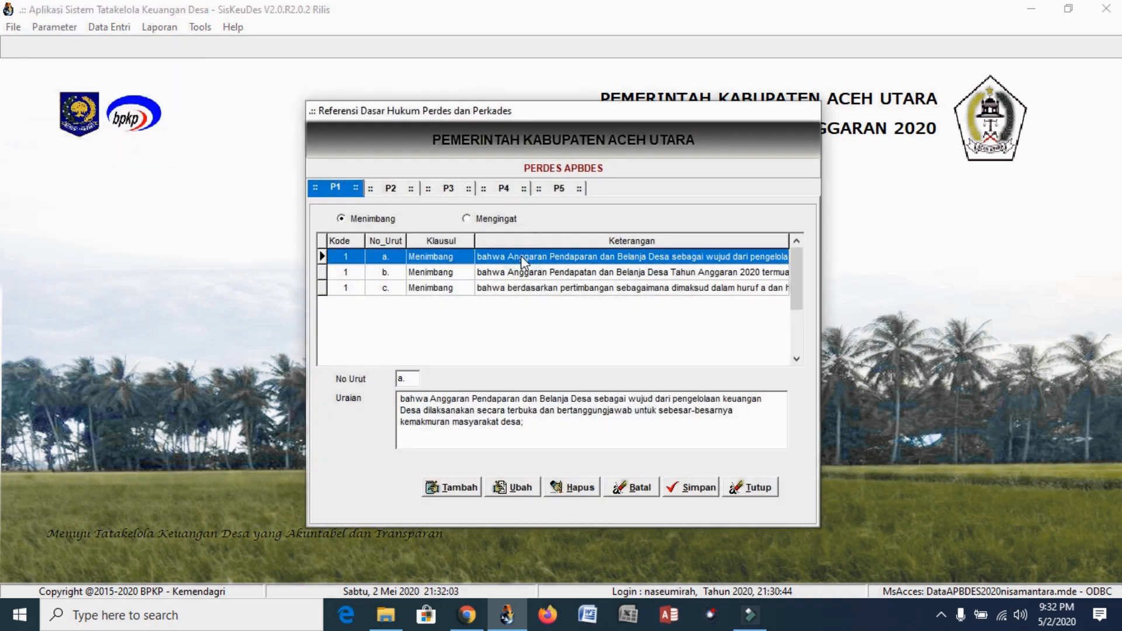
pyautogui.click(518, 268)
pyautogui.click(527, 288)
pyautogui.click(532, 256)
pyautogui.click(533, 272)
pyautogui.click(543, 286)
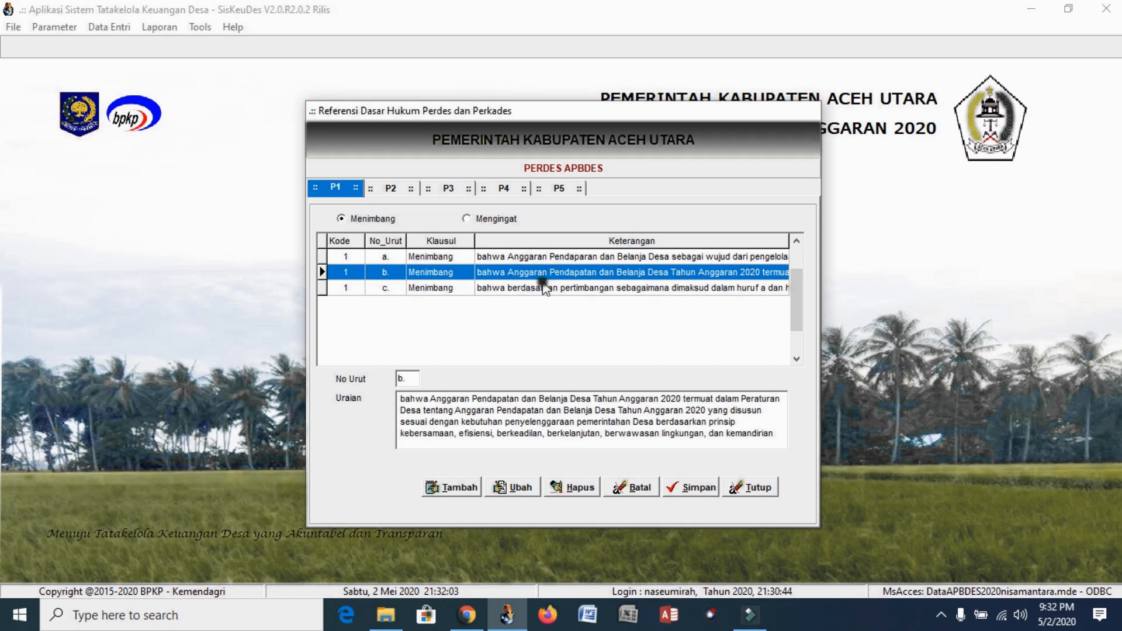
pyautogui.click(542, 272)
pyautogui.click(545, 259)
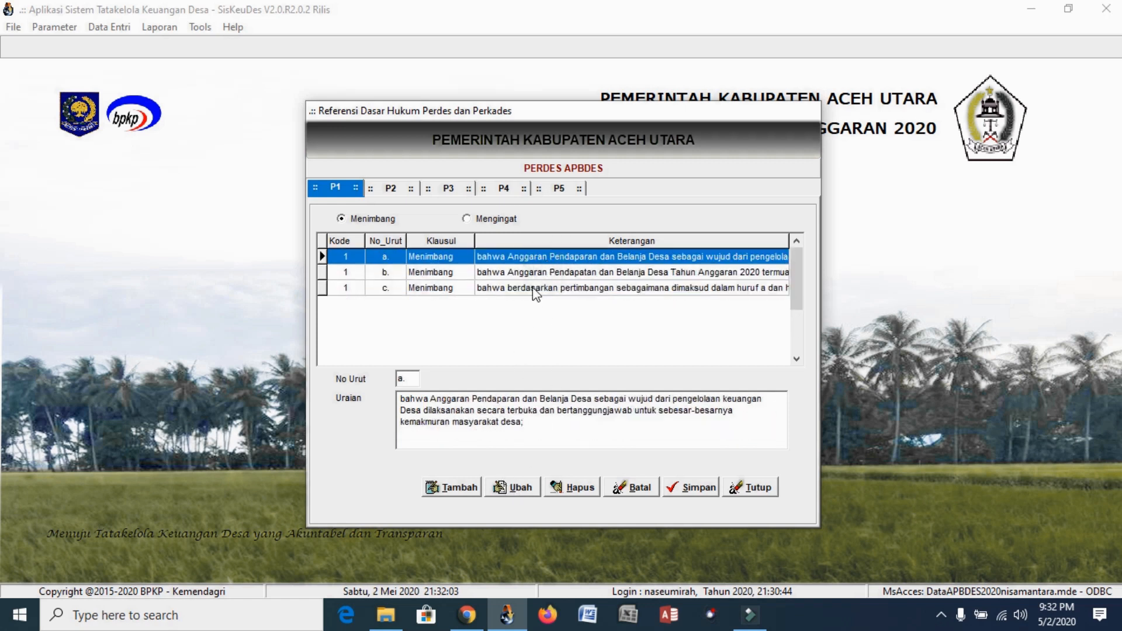
# Start editing clause a and adding a new clause, cancelling both without changes
pyautogui.click(520, 487)
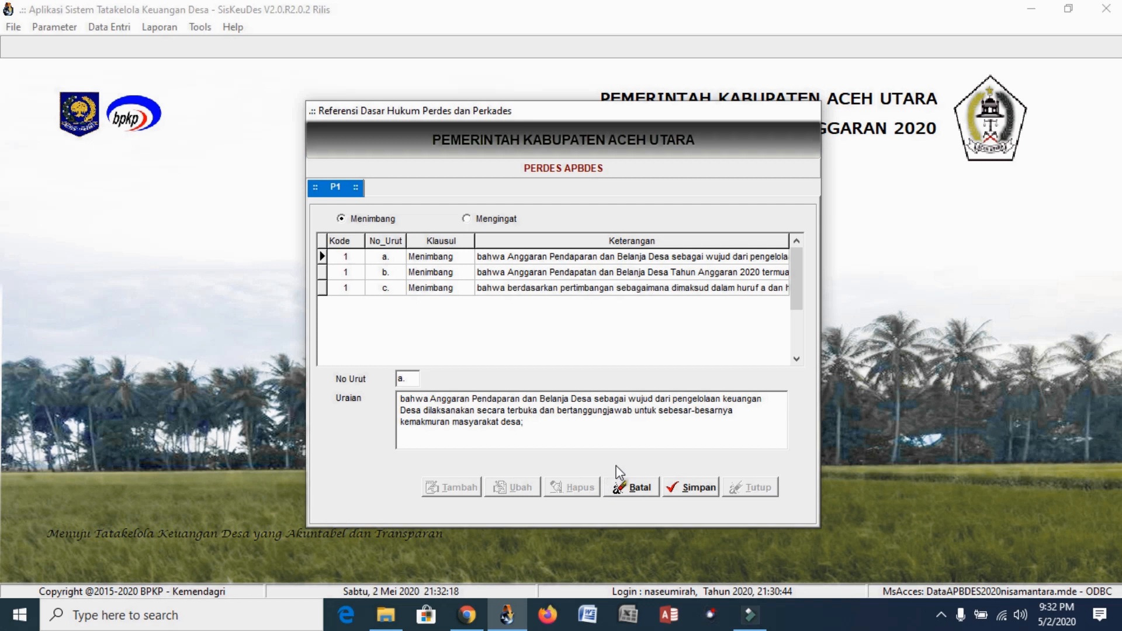
pyautogui.click(631, 491)
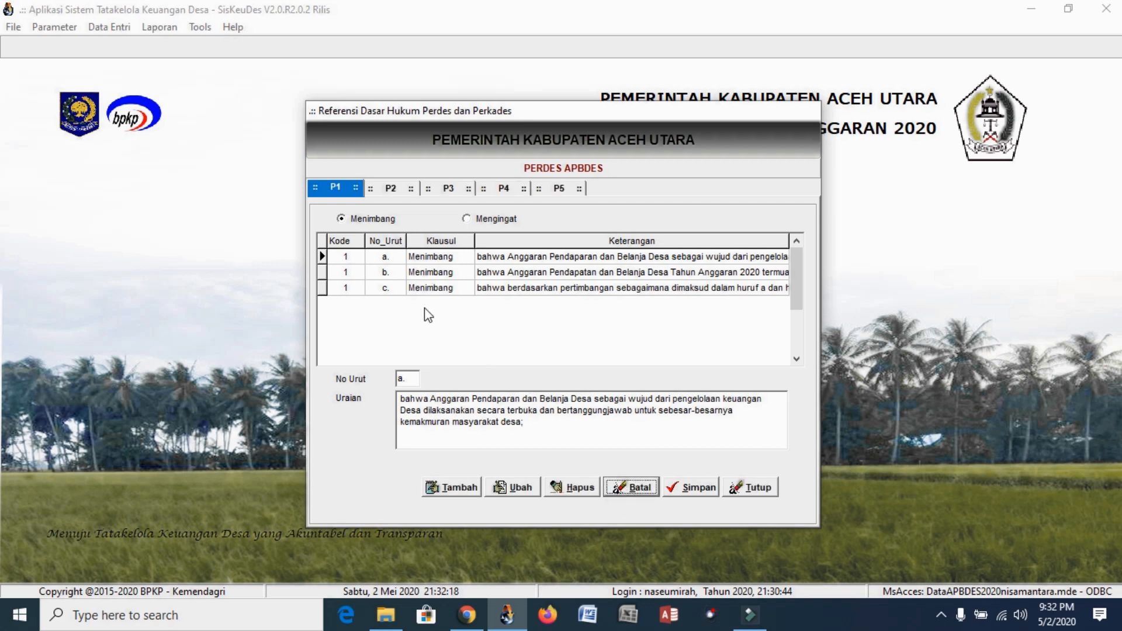
pyautogui.click(442, 493)
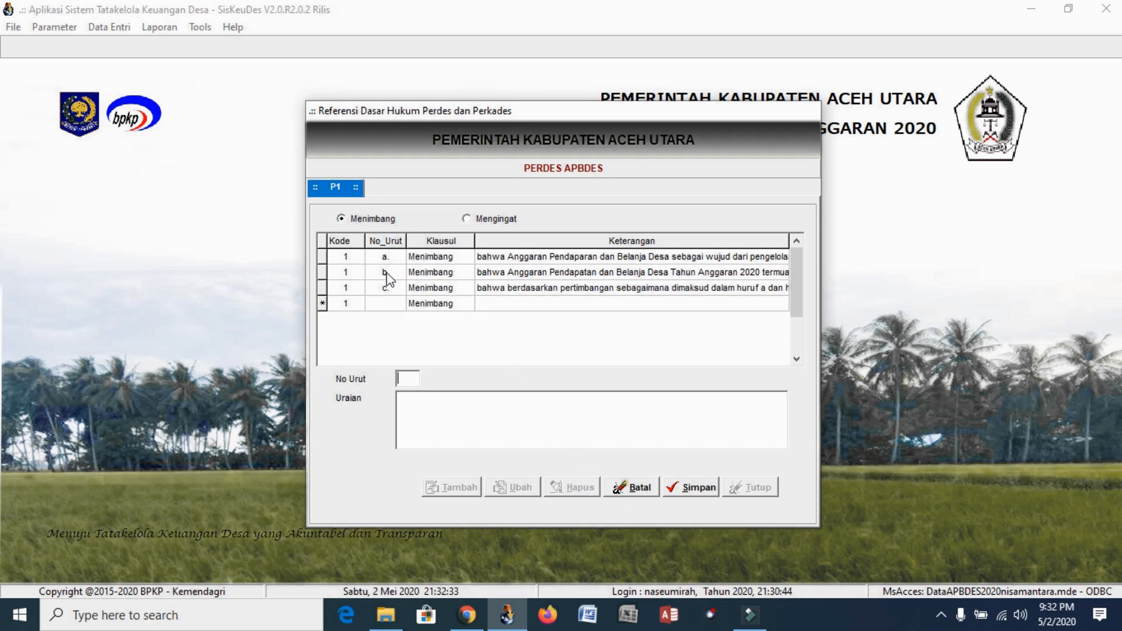
pyautogui.click(643, 488)
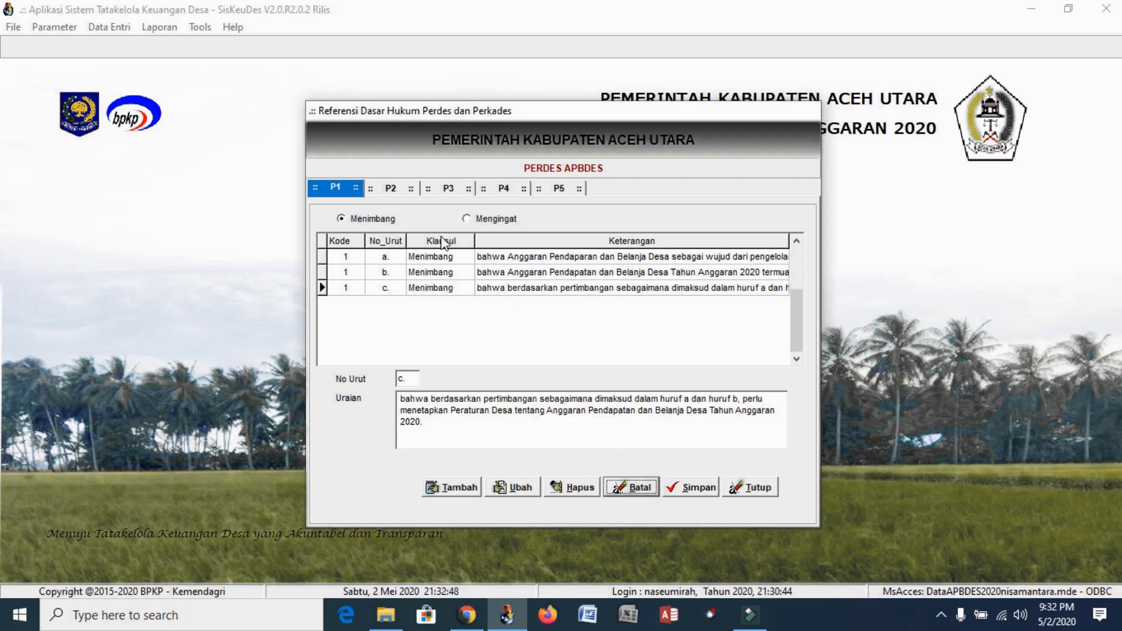
# Show the Perdes APBDES Mengingat regulations 01–20, cancelling a trial new entry
pyautogui.click(469, 220)
pyautogui.click(494, 262)
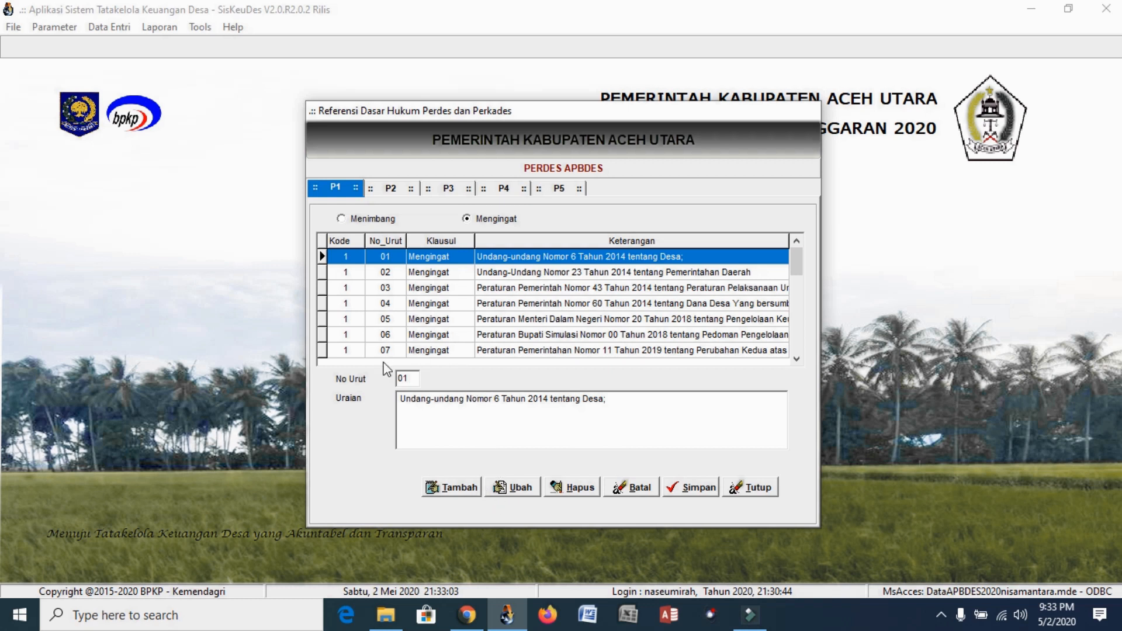
pyautogui.click(472, 487)
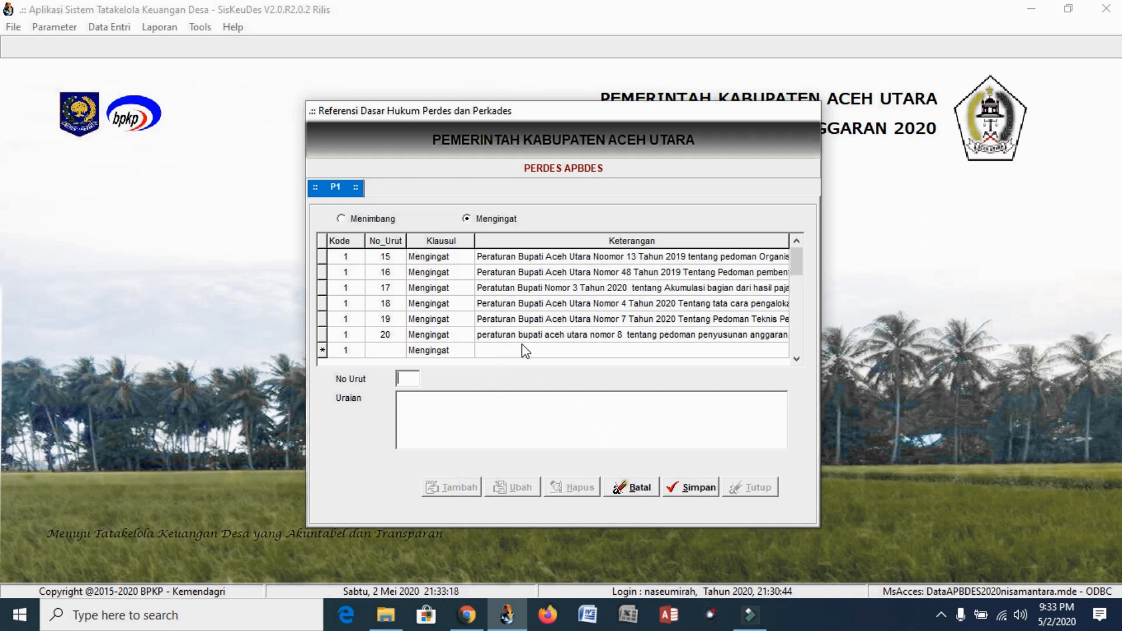
pyautogui.click(639, 489)
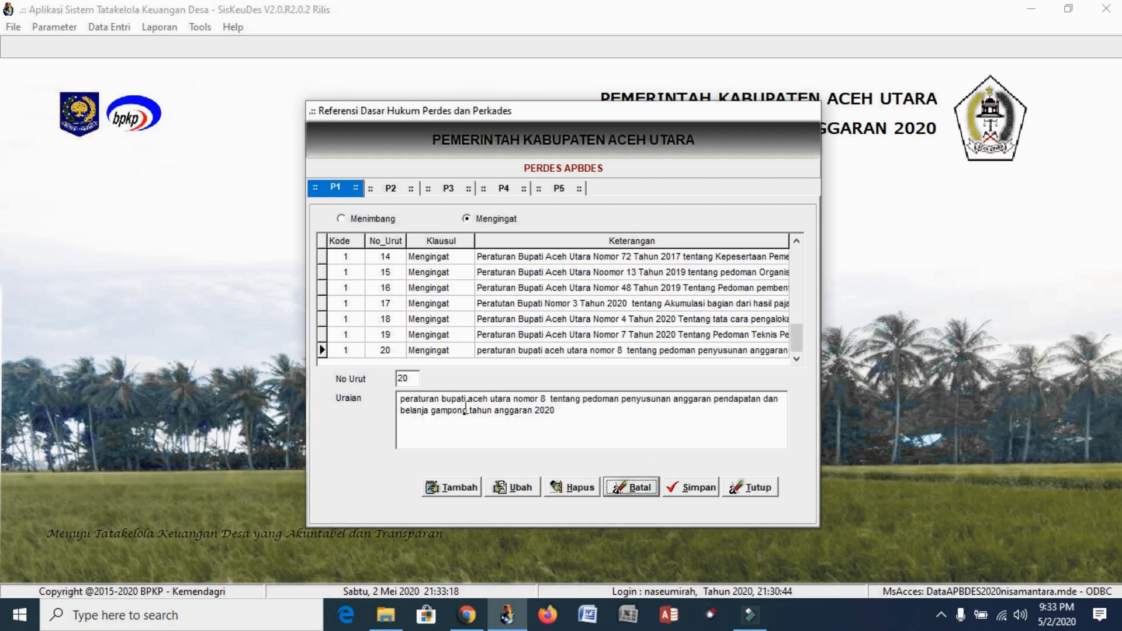
# Review the Penjabaran APBDES Mengingat regulations, cancel a trial new entry, and close the references
pyautogui.click(390, 189)
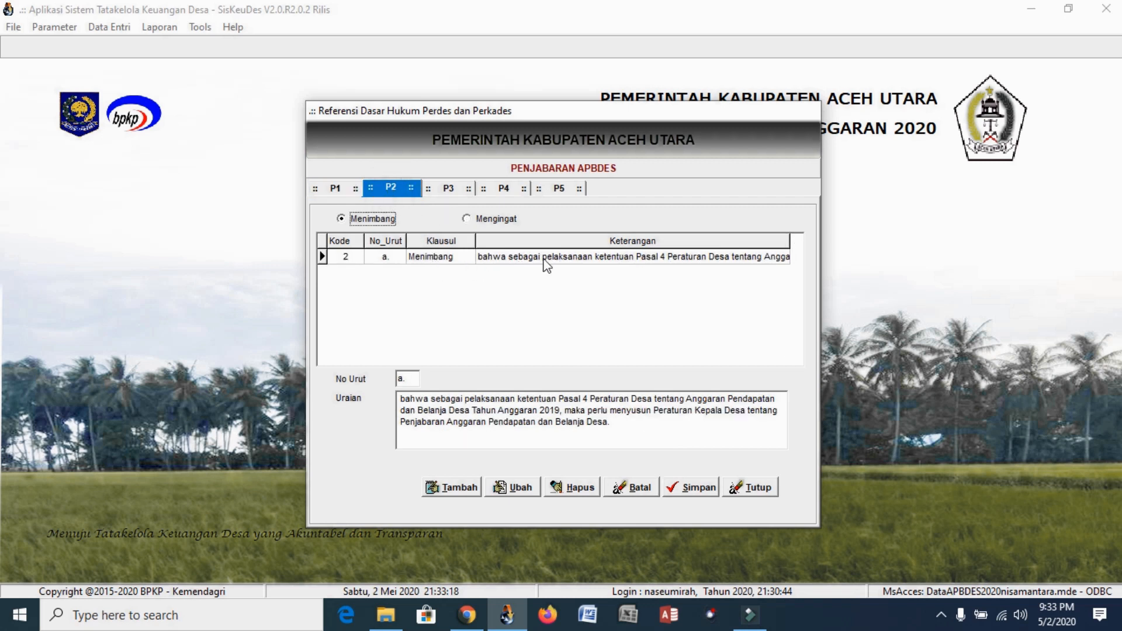
pyautogui.click(482, 218)
pyautogui.click(528, 289)
pyautogui.click(528, 296)
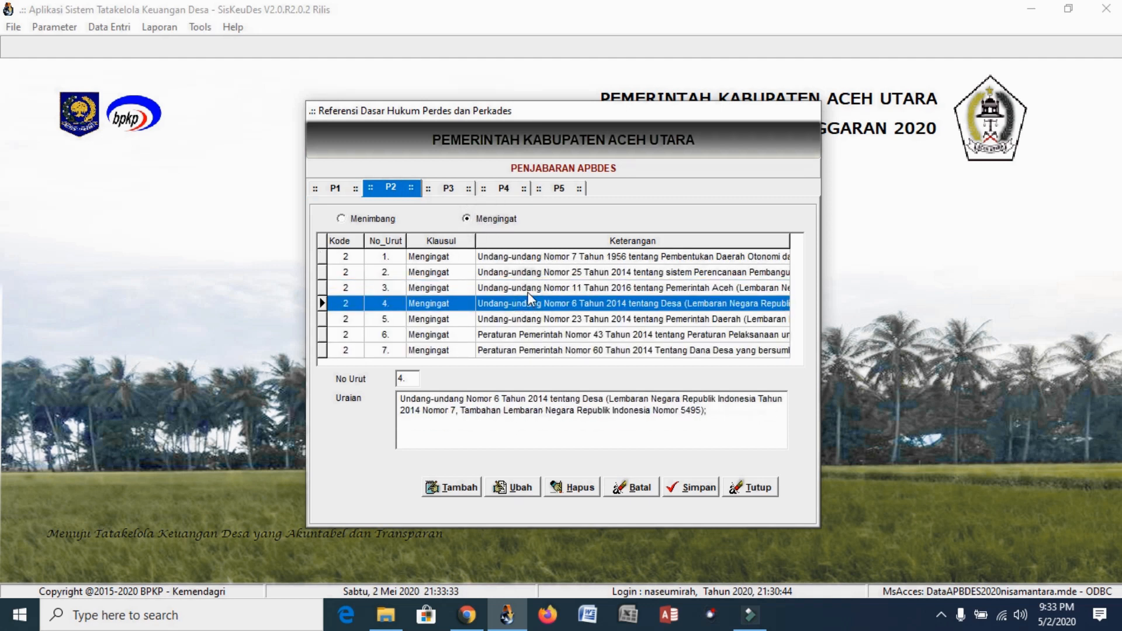
pyautogui.scroll(-3, 527, 292)
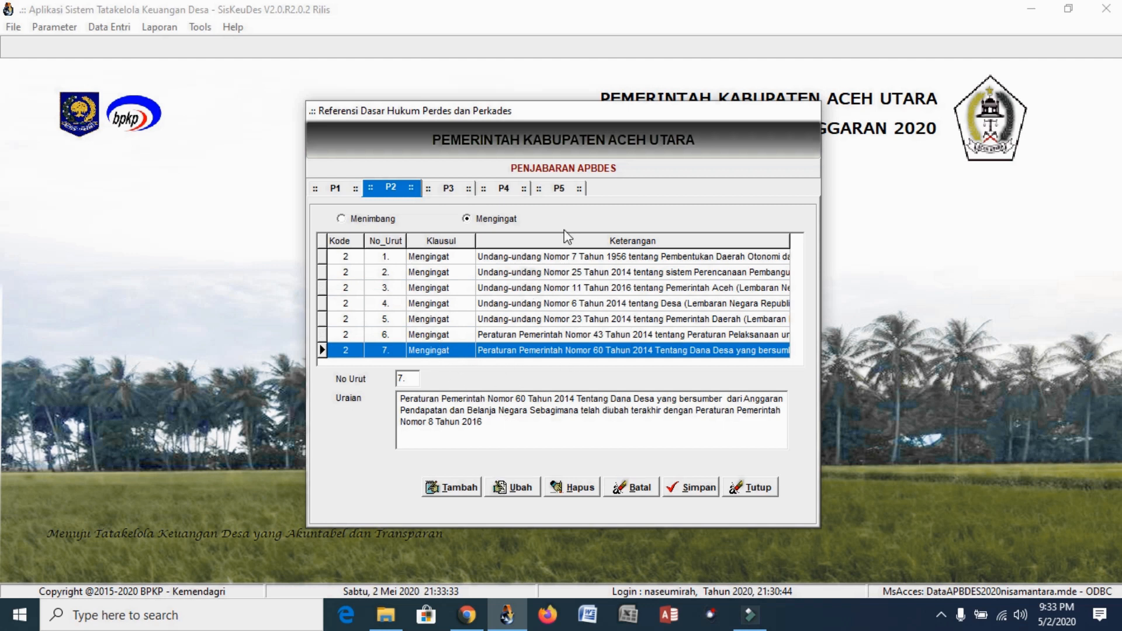
pyautogui.click(457, 490)
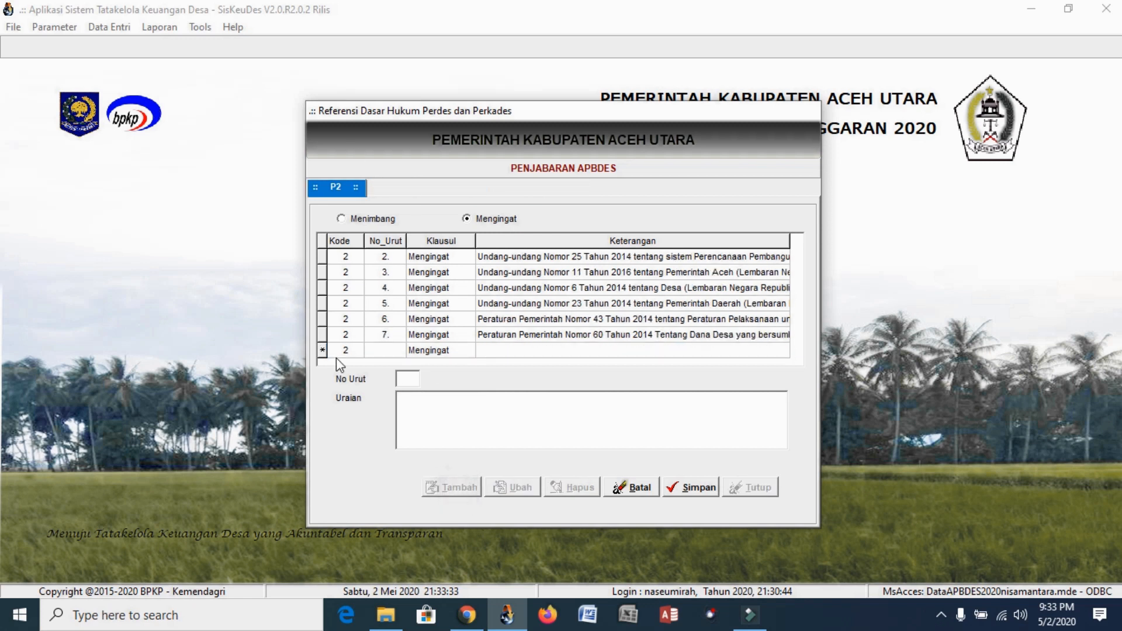
pyautogui.click(640, 488)
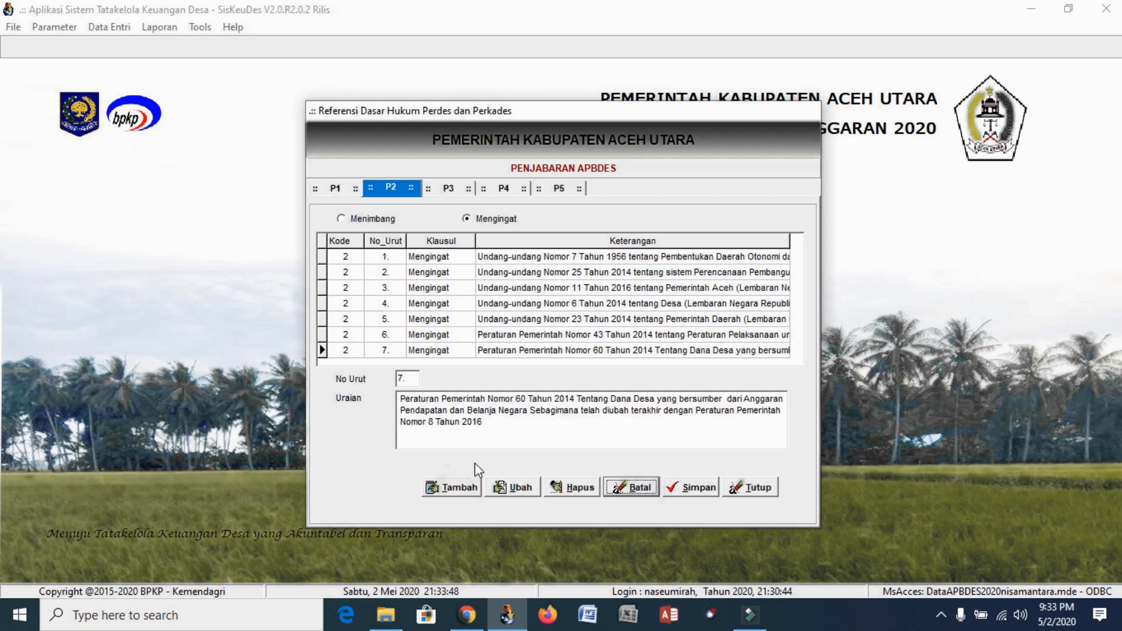
pyautogui.click(753, 487)
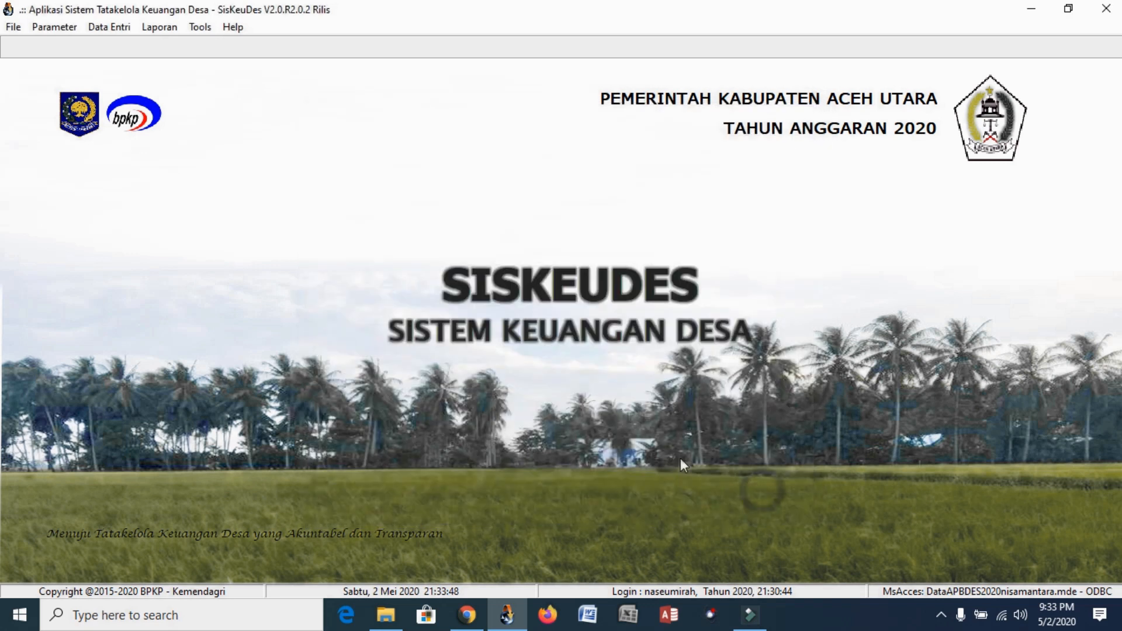
# Open the village general data form under the village data and RPJM planning window
pyautogui.click(107, 30)
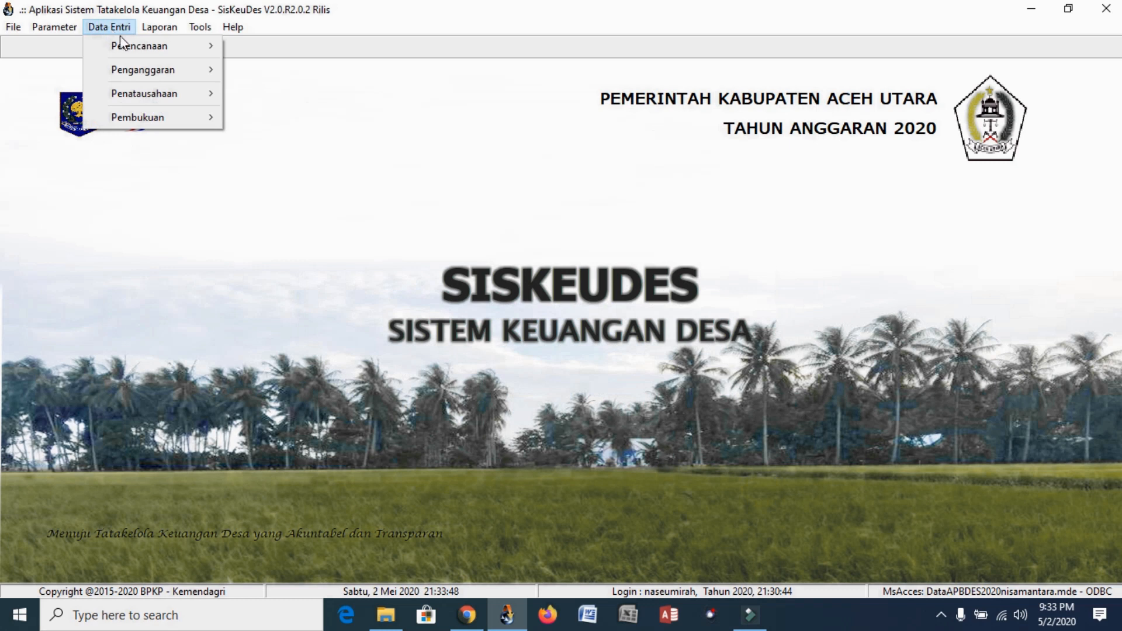
pyautogui.moveTo(197, 45)
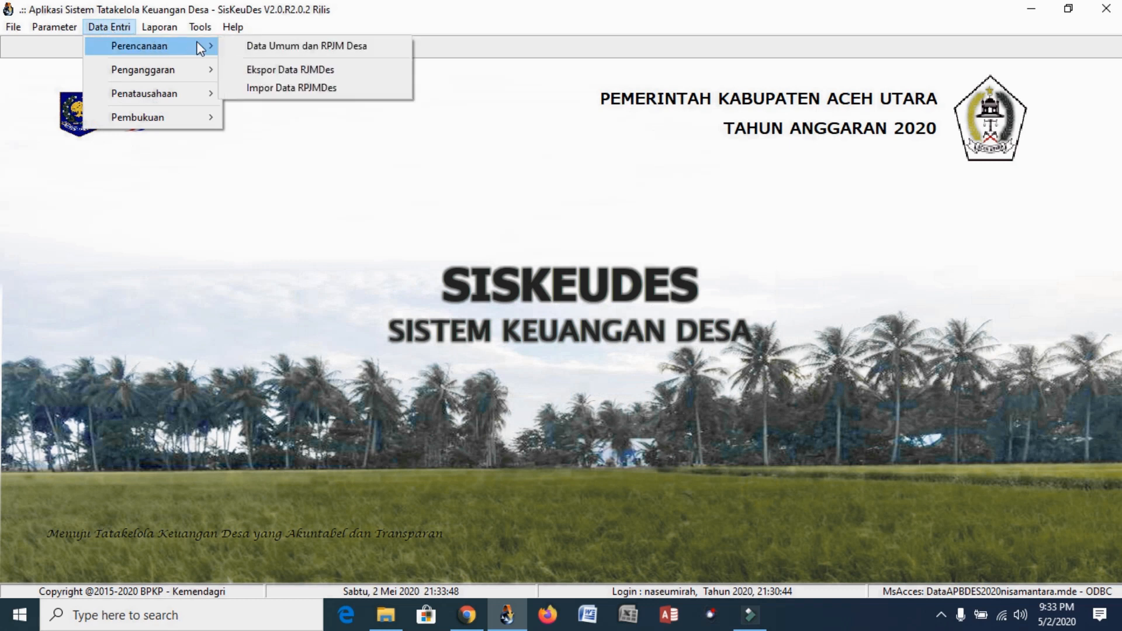
pyautogui.click(306, 47)
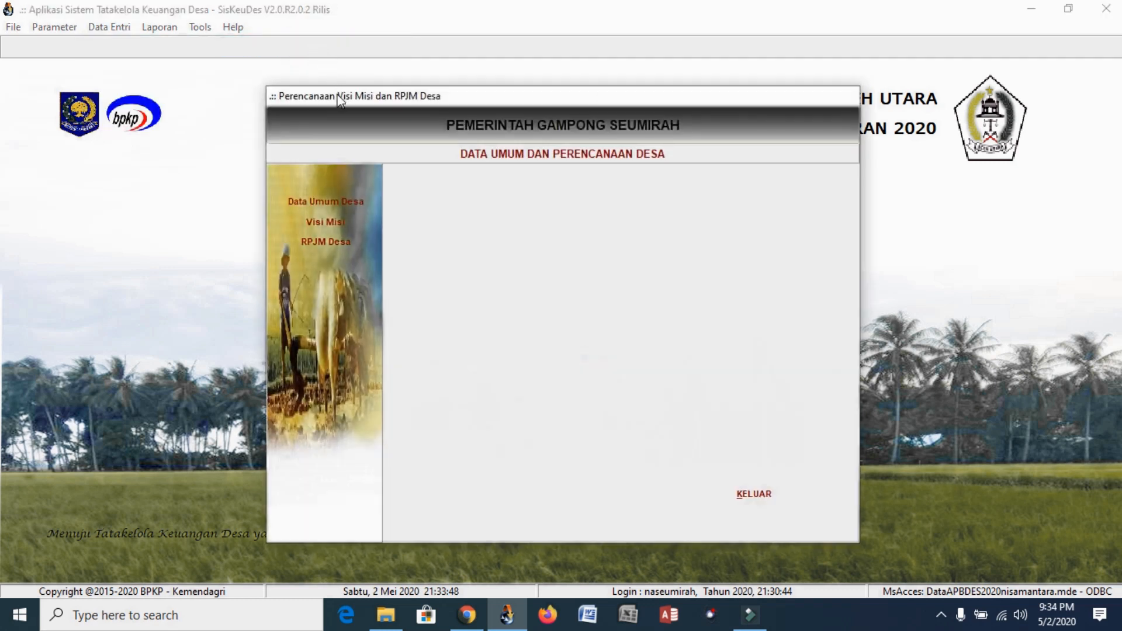
pyautogui.click(340, 203)
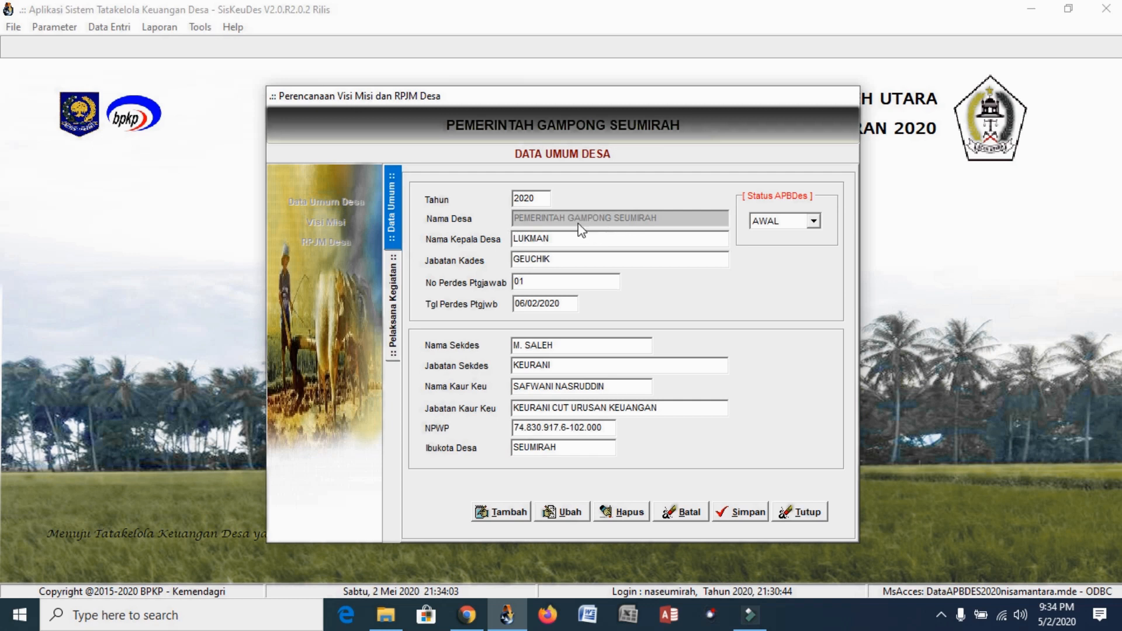
pyautogui.click(536, 199)
# Edit and save the village general data, then show the three activity implementers
pyautogui.click(500, 514)
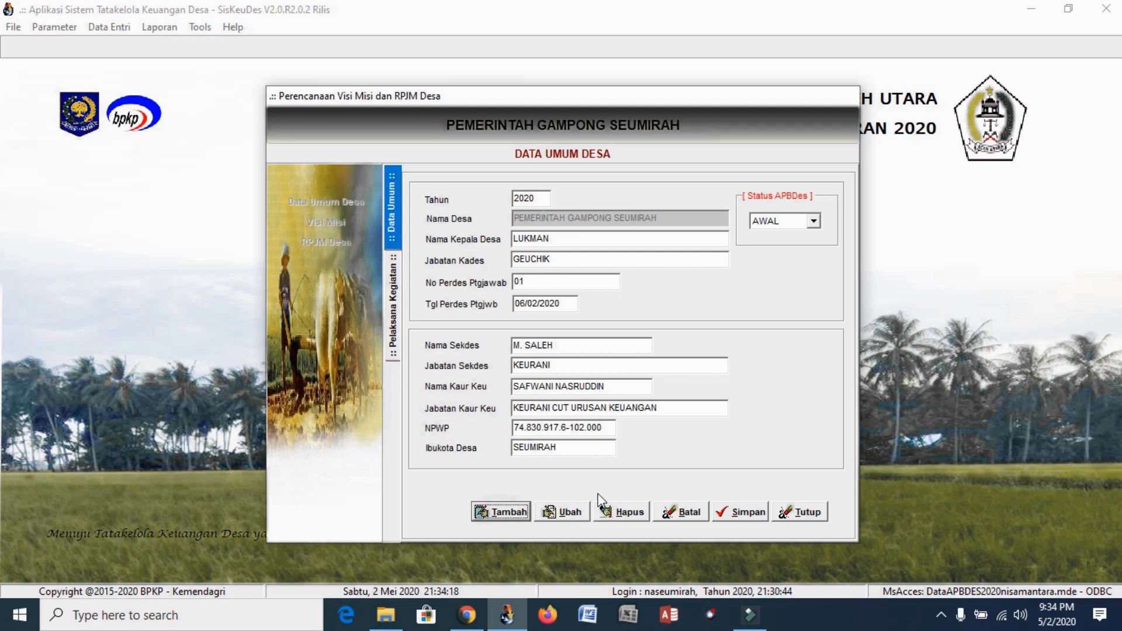
pyautogui.click(561, 512)
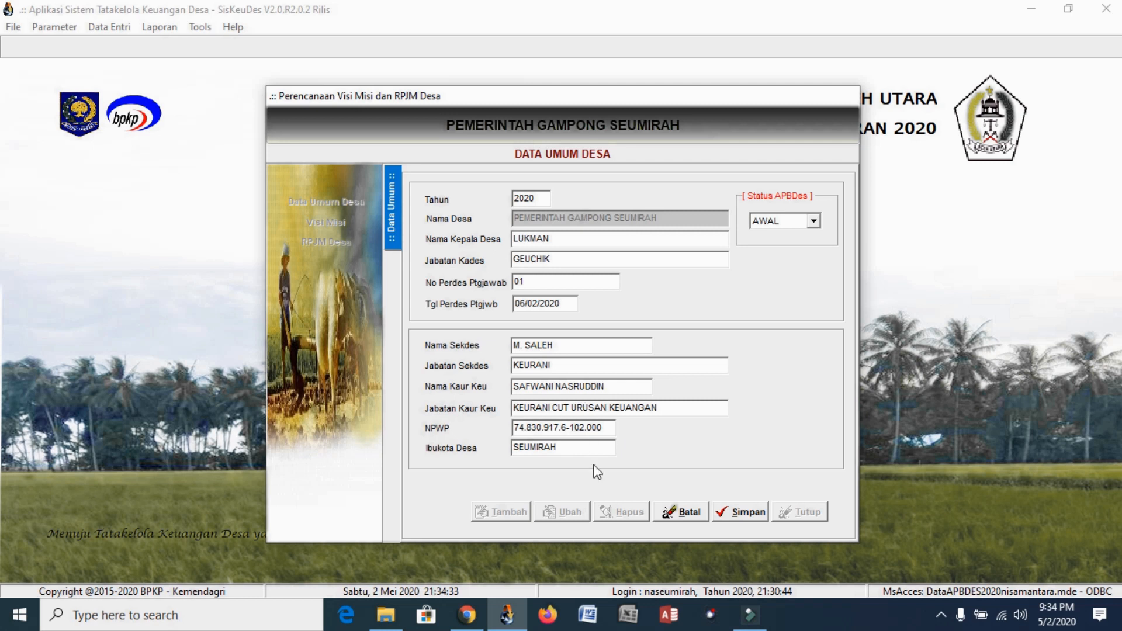
pyautogui.click(741, 512)
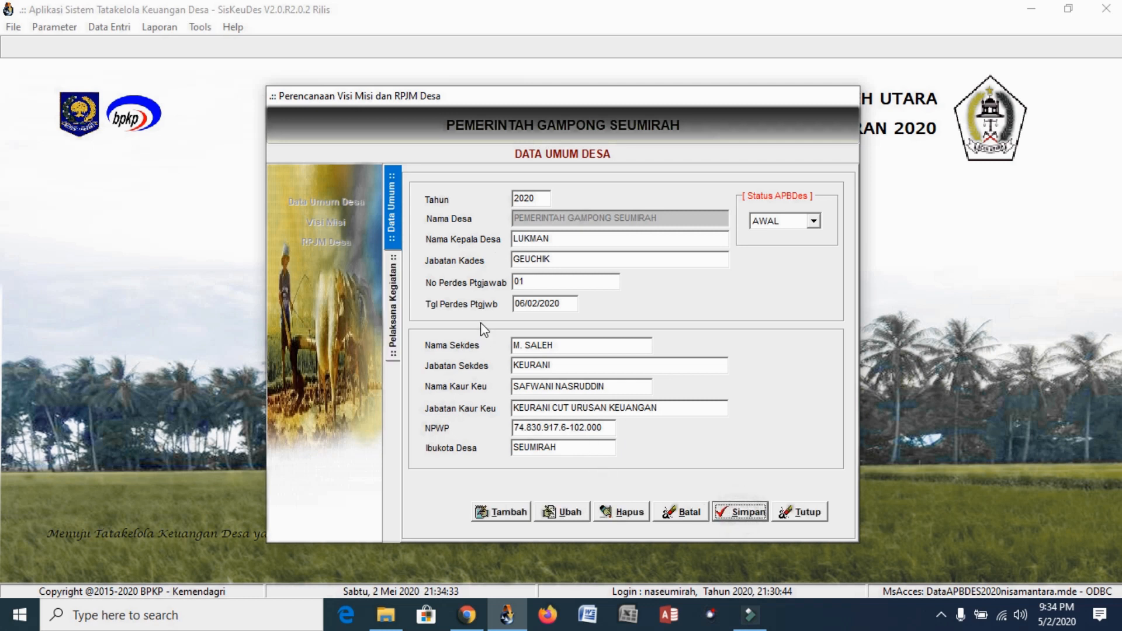
pyautogui.click(396, 298)
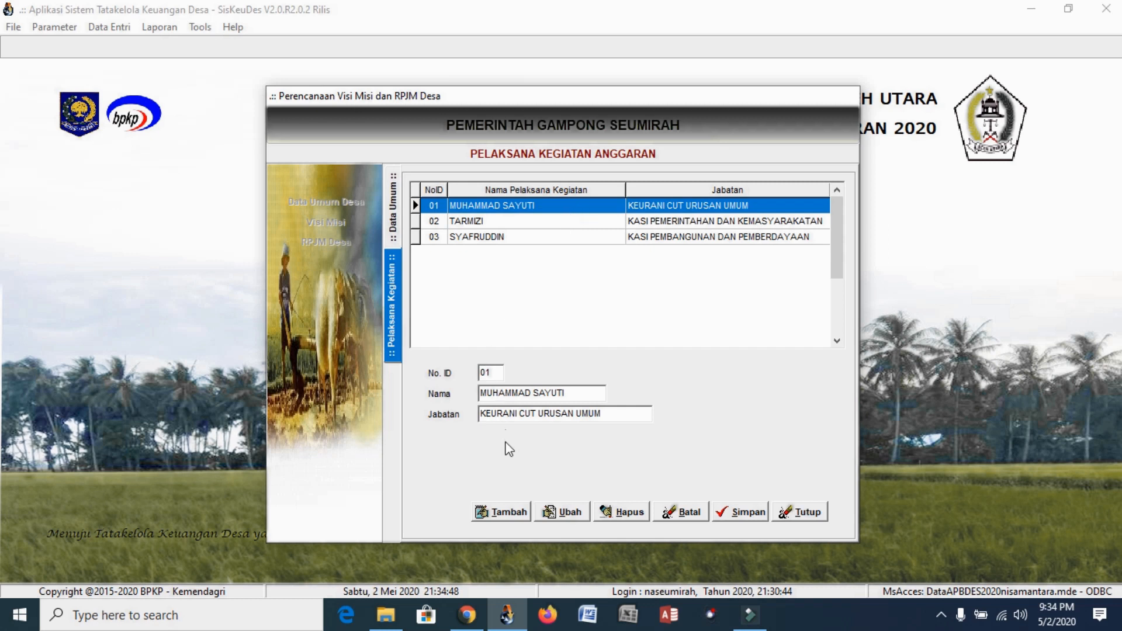
# Review activity implementers 01, 02 and 03, then close the implementers panel
pyautogui.click(485, 221)
pyautogui.click(680, 205)
pyautogui.click(675, 224)
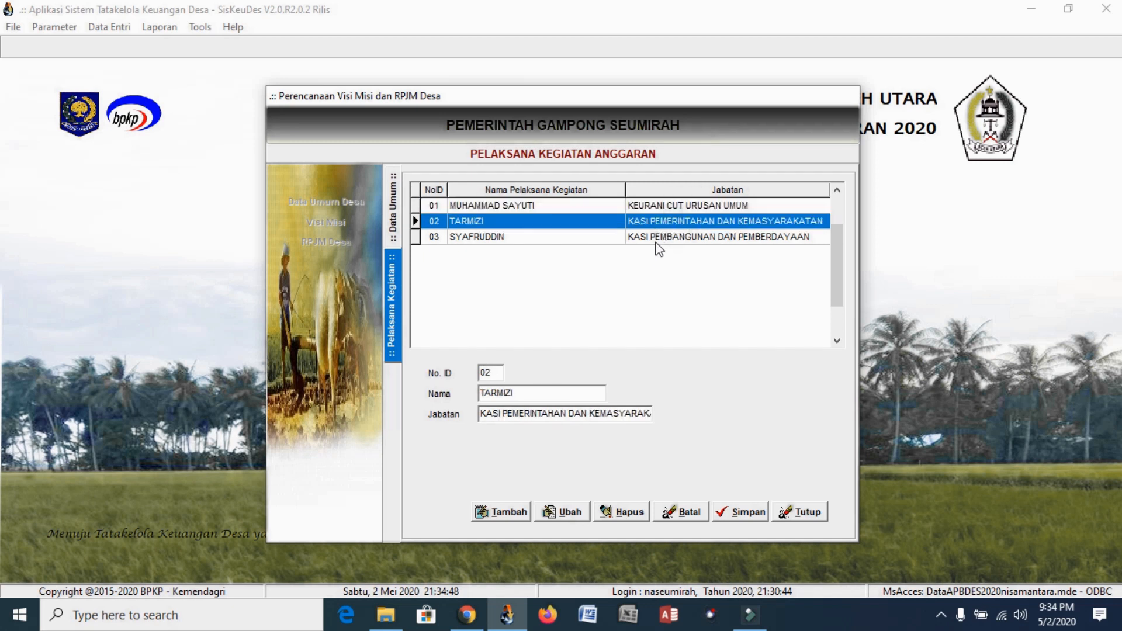
pyautogui.click(657, 238)
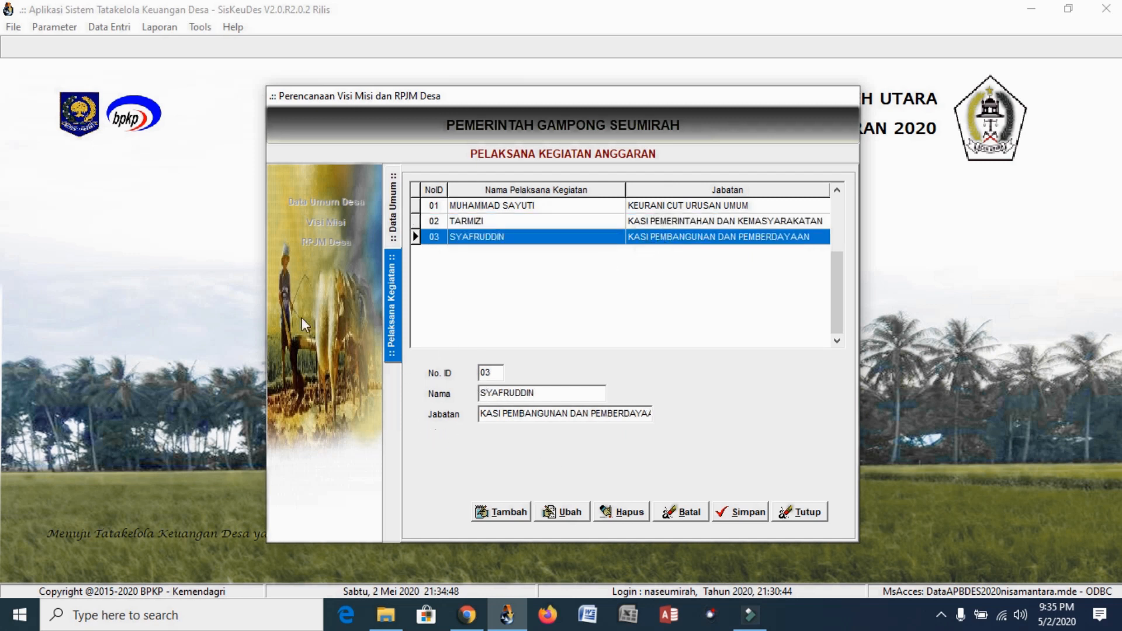
pyautogui.click(792, 515)
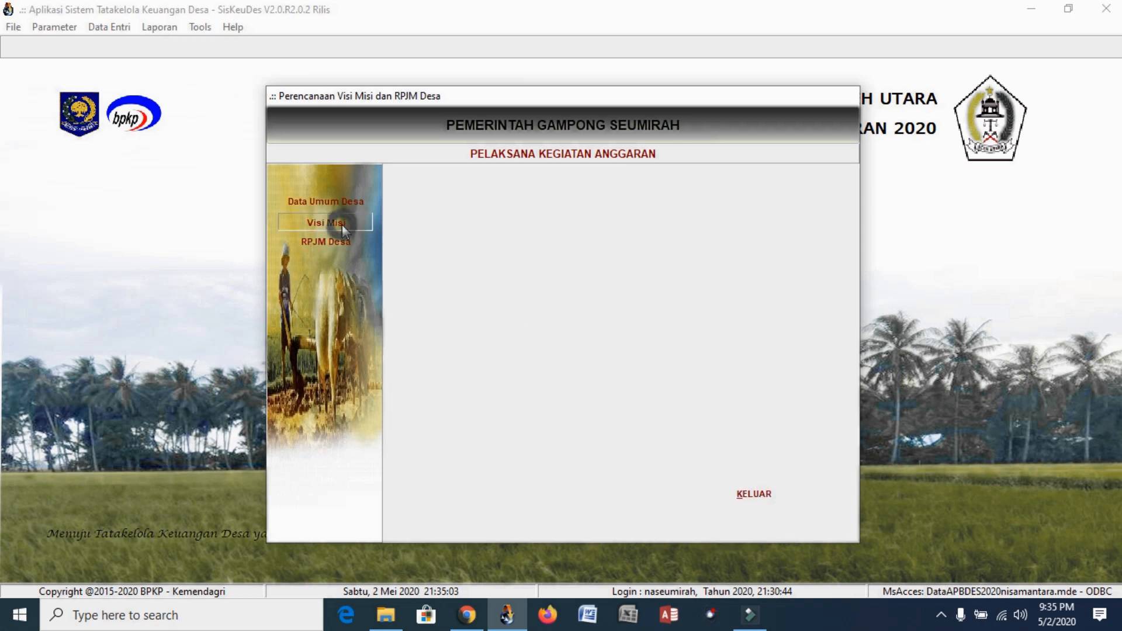
# Open the Visi Misi form and inspect the 2019–2025 vision statement and its starting year
pyautogui.click(345, 223)
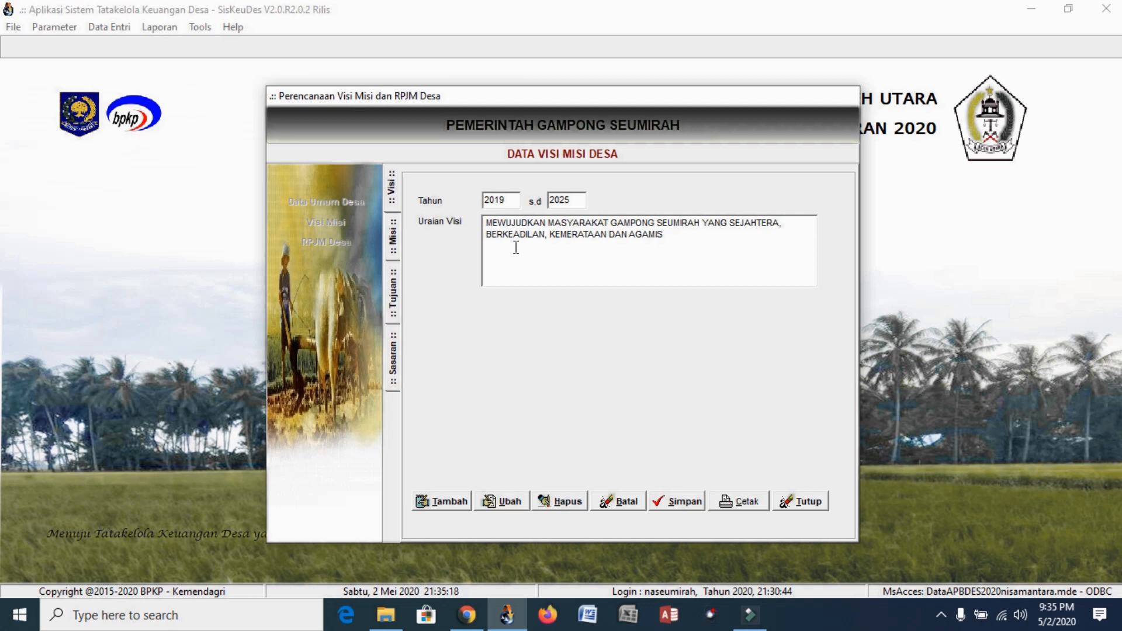
pyautogui.click(492, 226)
pyautogui.click(506, 200)
# Browse village missions 01–09 and show the empty objectives list for mission 27.2002.0109
pyautogui.click(392, 189)
pyautogui.click(683, 233)
pyautogui.click(393, 238)
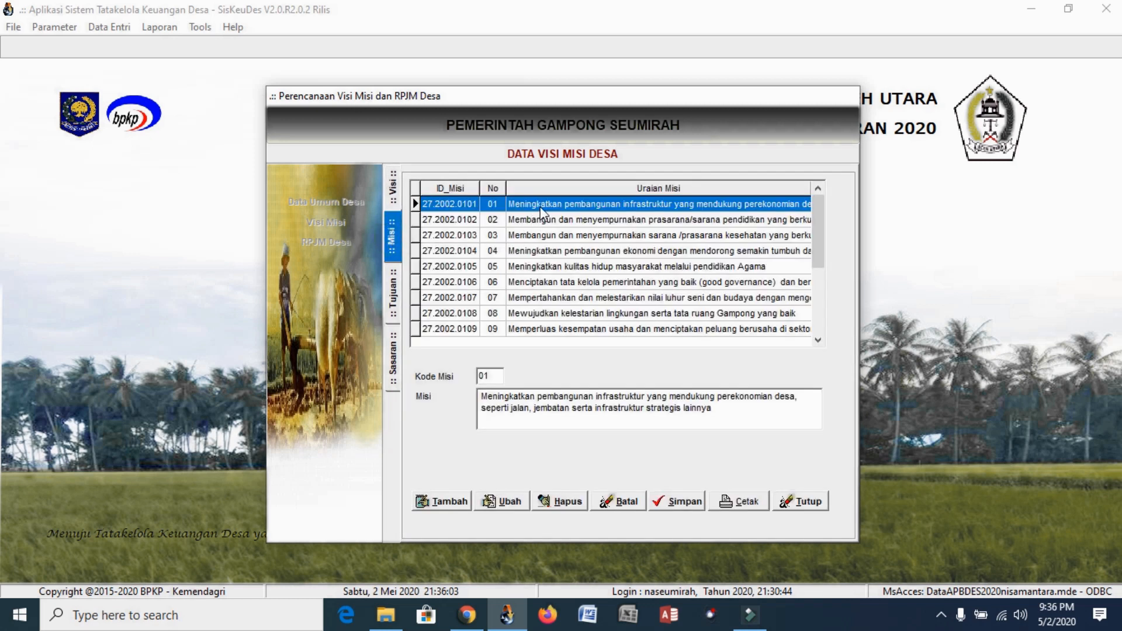
pyautogui.press('Down')
pyautogui.press('Down')
pyautogui.press('Down')
pyautogui.press('Down')
pyautogui.press('Down')
pyautogui.press('Down')
pyautogui.press('Down')
pyautogui.press('Down')
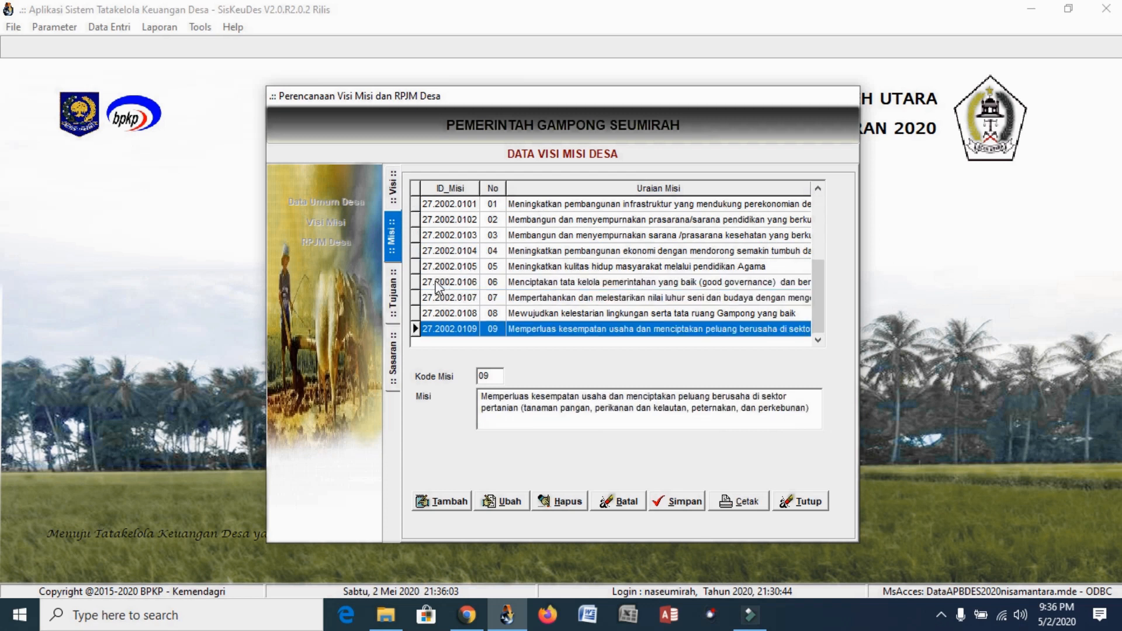
pyautogui.click(395, 288)
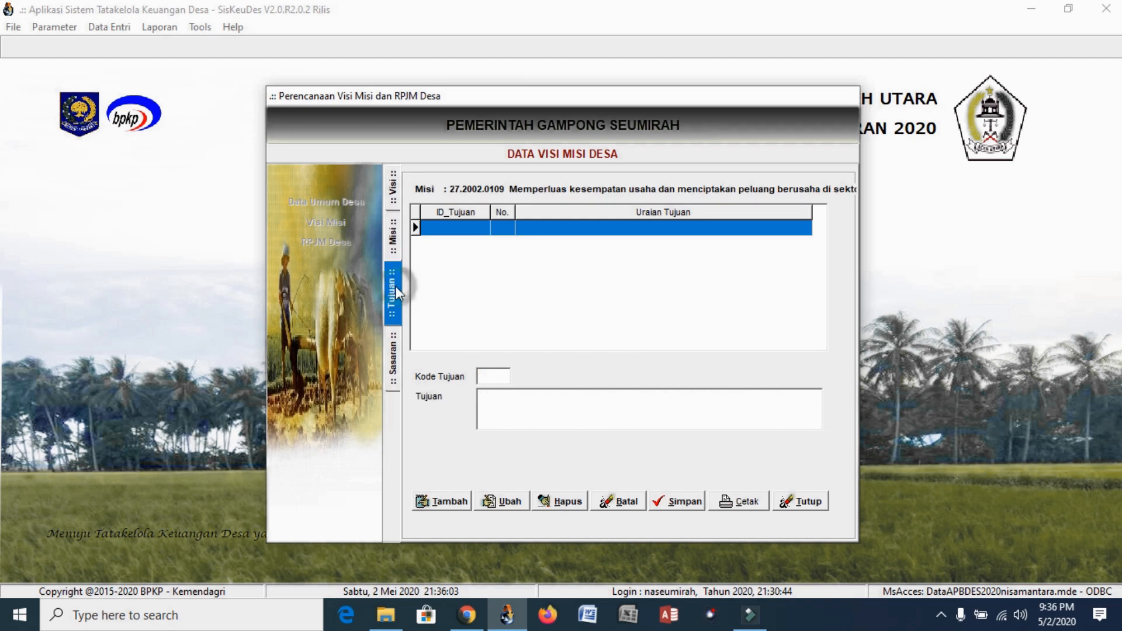
# Draft objective 01 'Blal', discard it, and show the empty Sasaran targets list
pyautogui.click(465, 503)
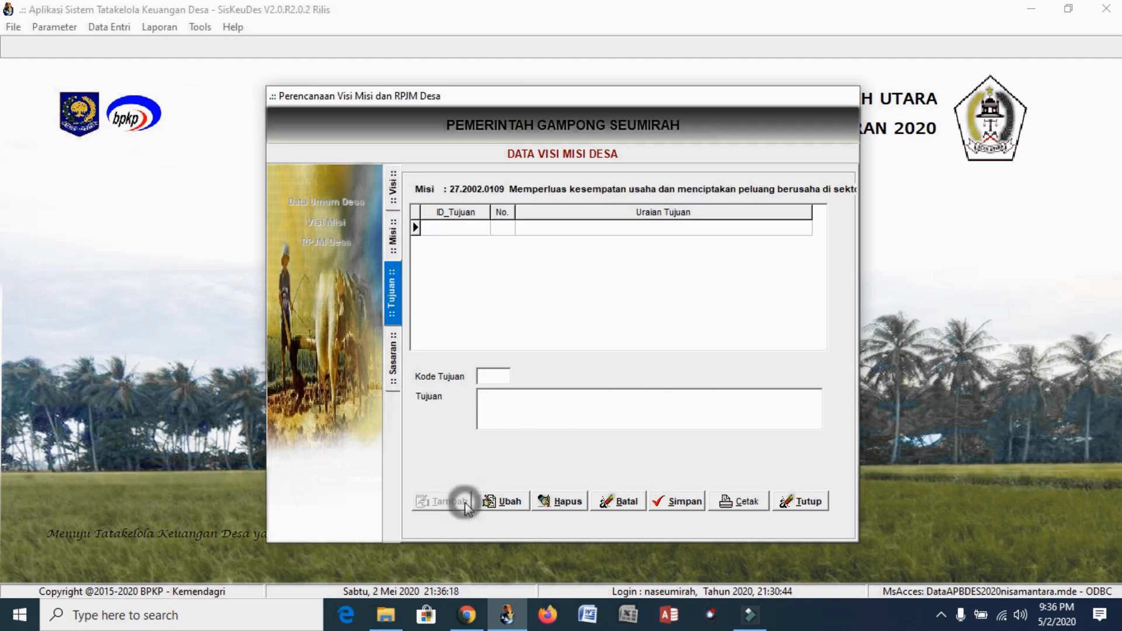
pyautogui.click(493, 373)
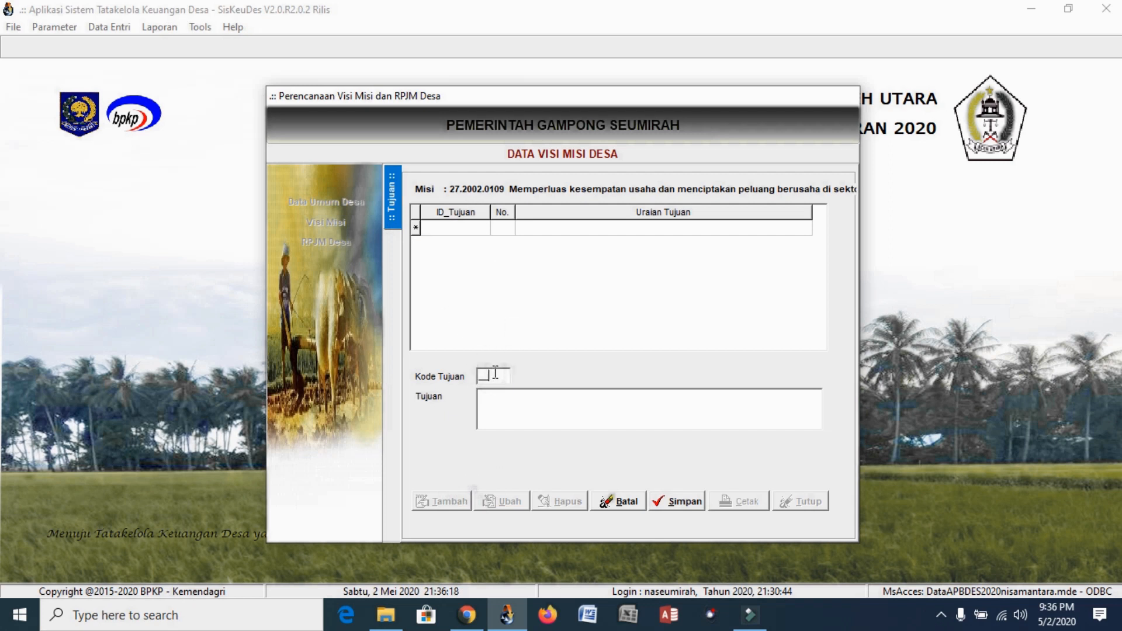
pyautogui.write('01')
pyautogui.click(512, 416)
pyautogui.write('Blal')
pyautogui.doubleClick(513, 416)
pyautogui.click(624, 506)
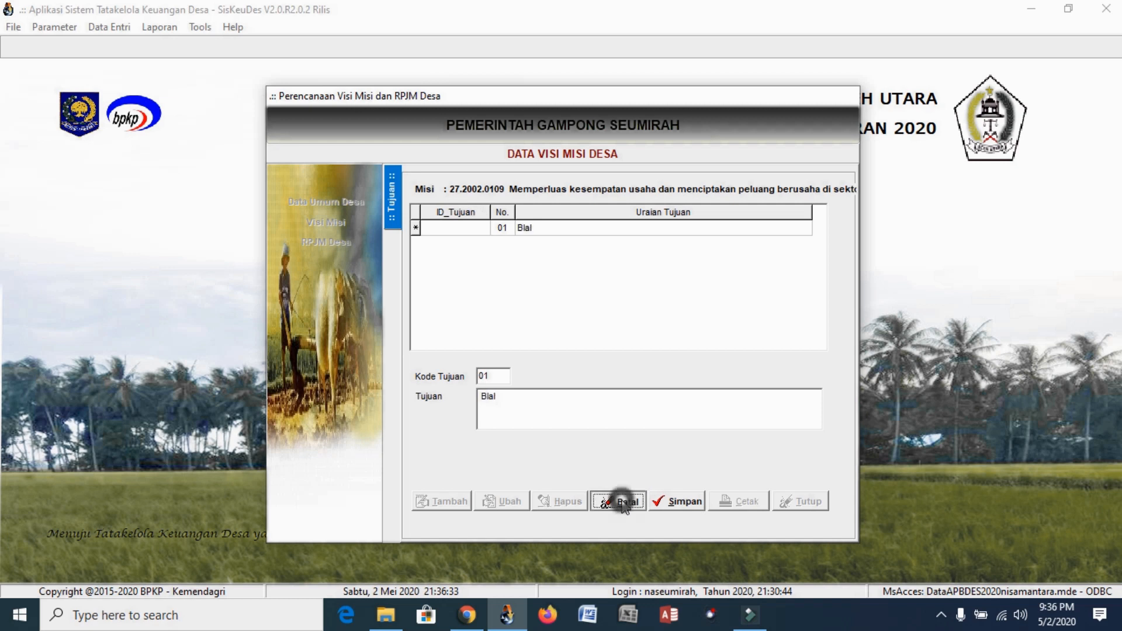
pyautogui.click(393, 358)
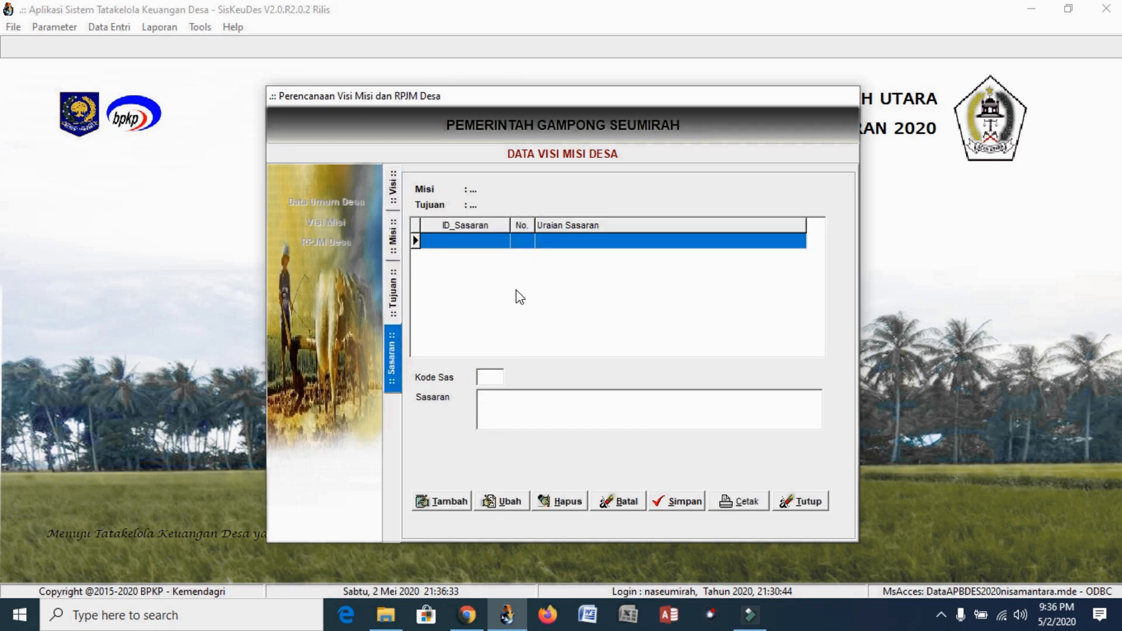
# Start a new Sasaran entry, cancel it unsaved, and close the Visi Misi form
pyautogui.click(453, 501)
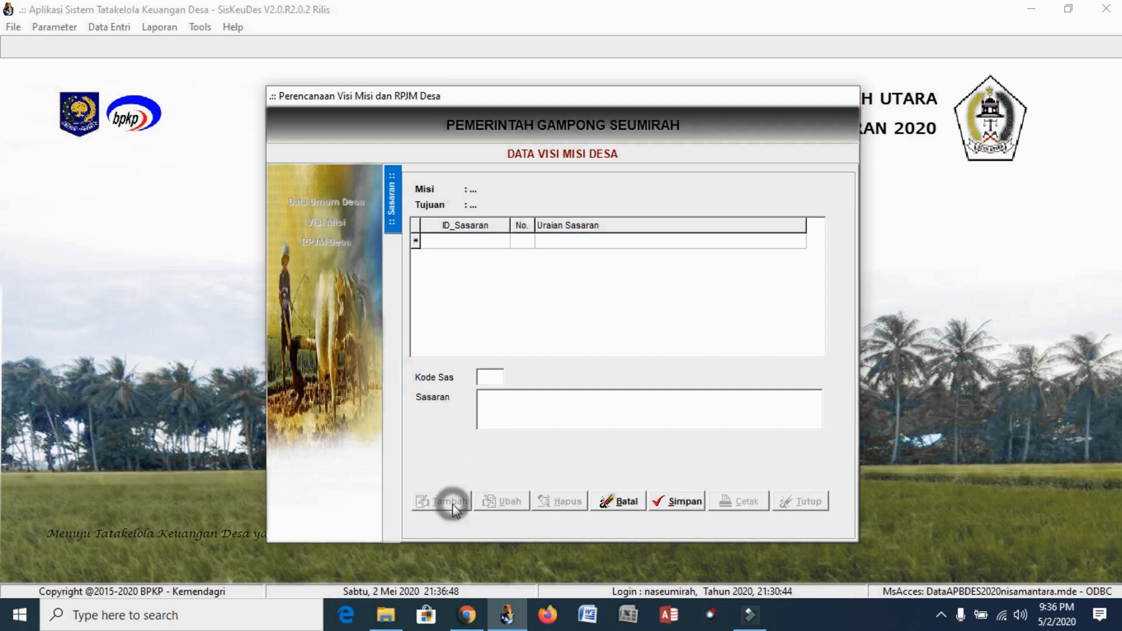
pyautogui.moveTo(497, 376); pyautogui.dragTo(478, 380)
pyautogui.click(605, 420)
pyautogui.click(630, 506)
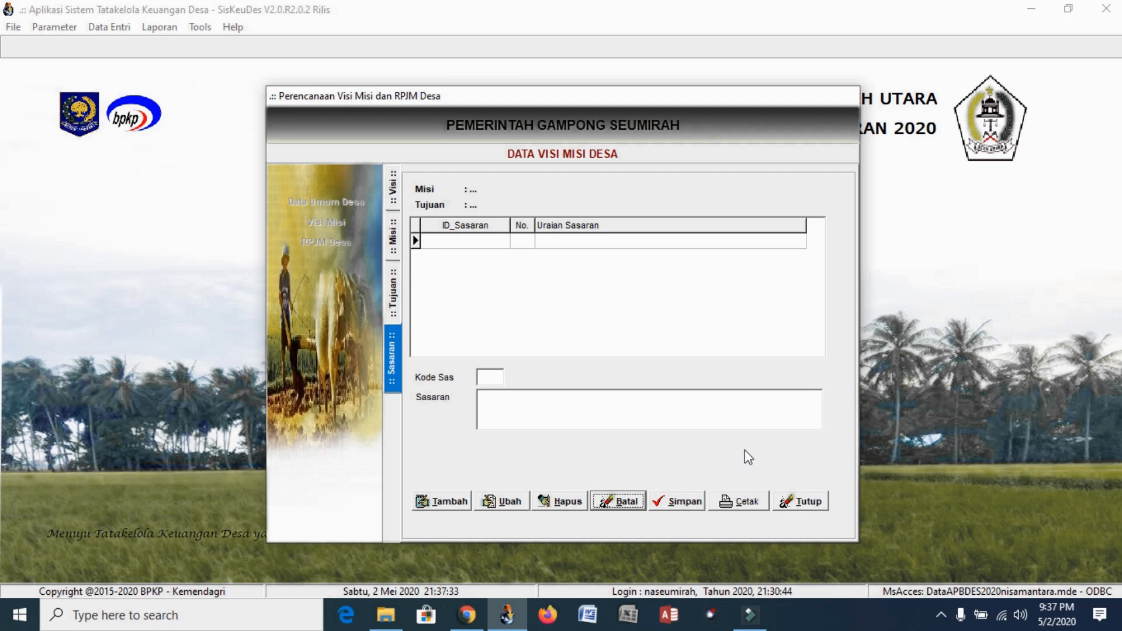
pyautogui.click(805, 506)
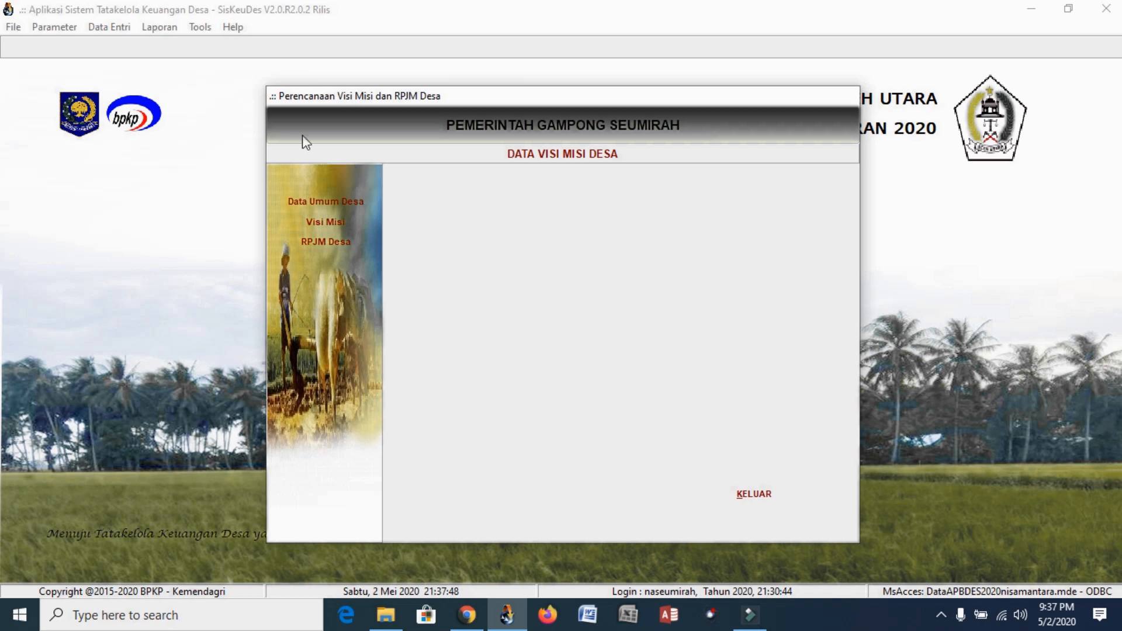
# Open the RPJM Desa activity-plan form showing Bidang 27.2002.01 Penyelenggaraan Pemerintahan Desa
pyautogui.click(102, 29)
pyautogui.moveTo(170, 46)
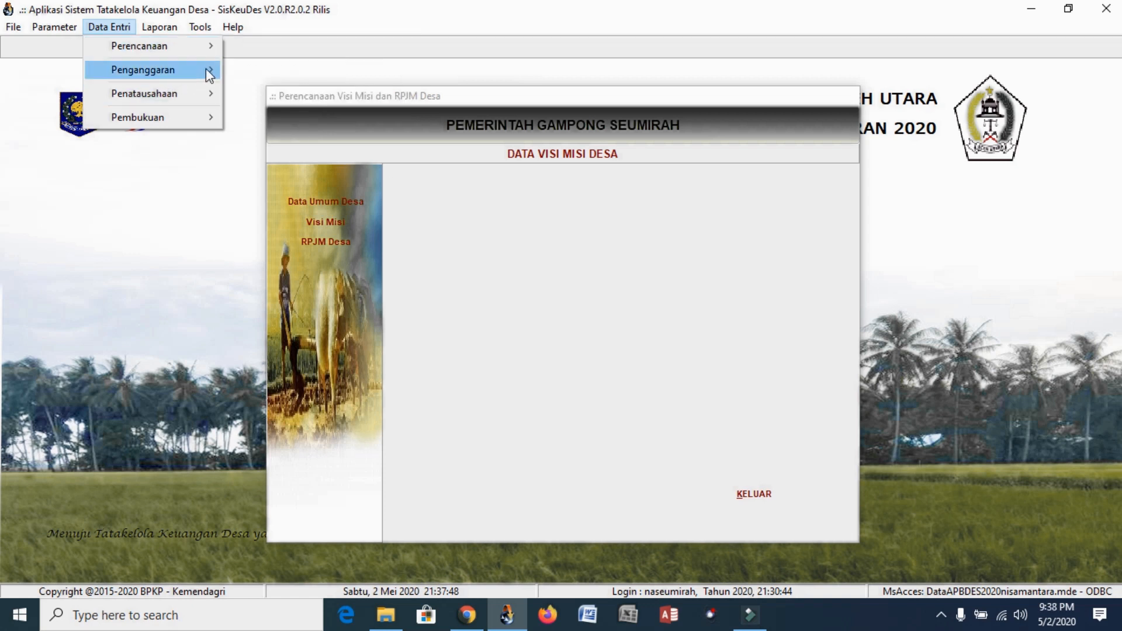
pyautogui.moveTo(206, 68)
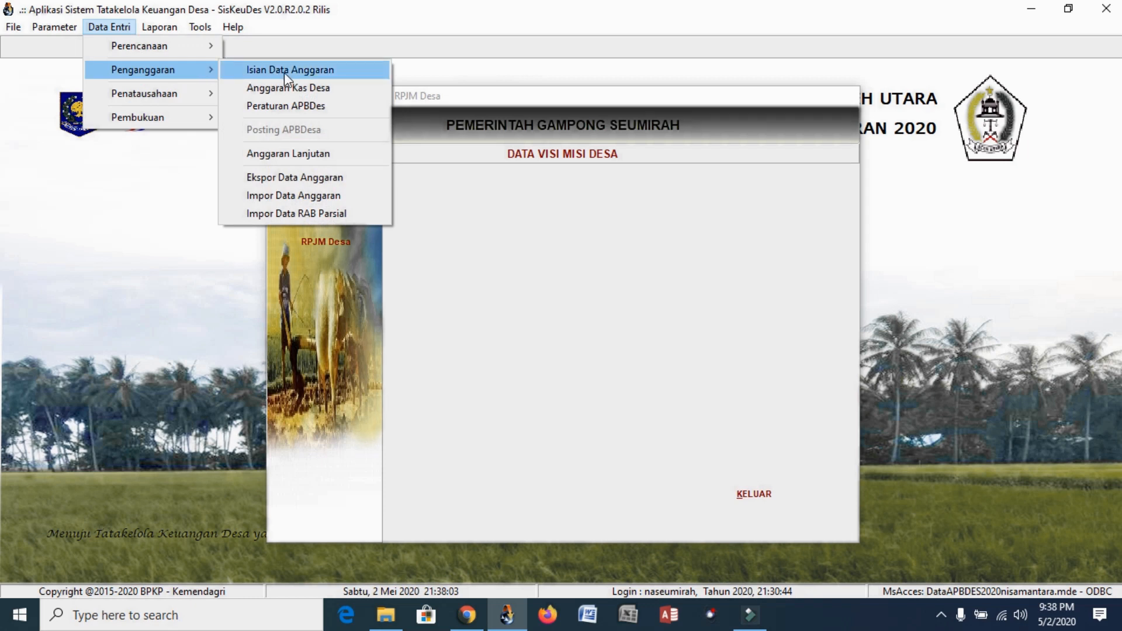
pyautogui.click(439, 201)
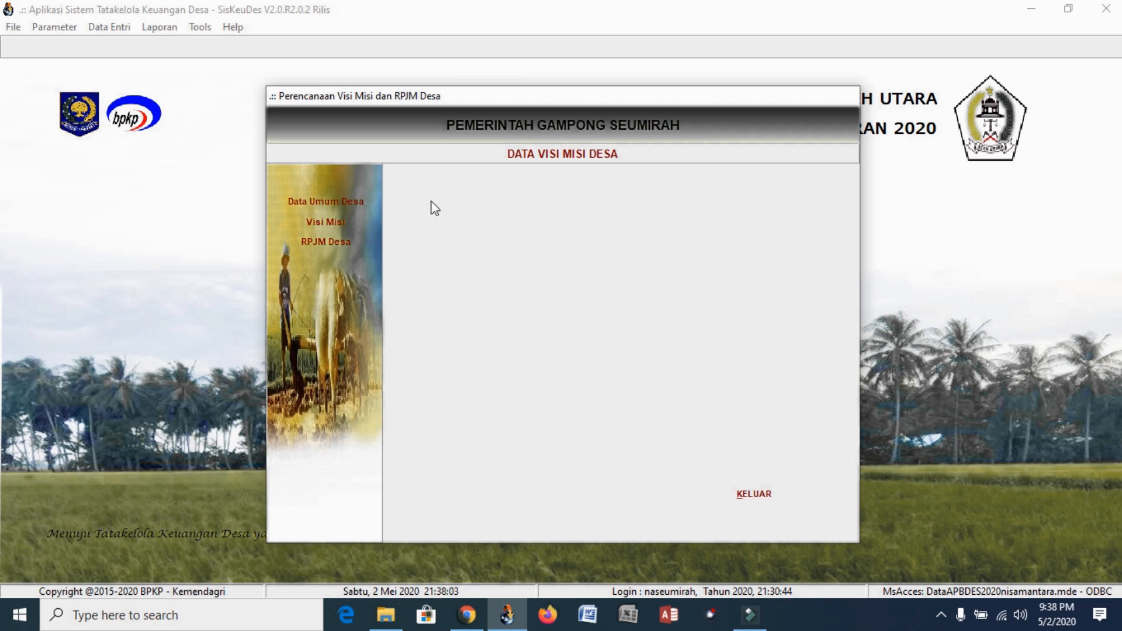
pyautogui.click(341, 244)
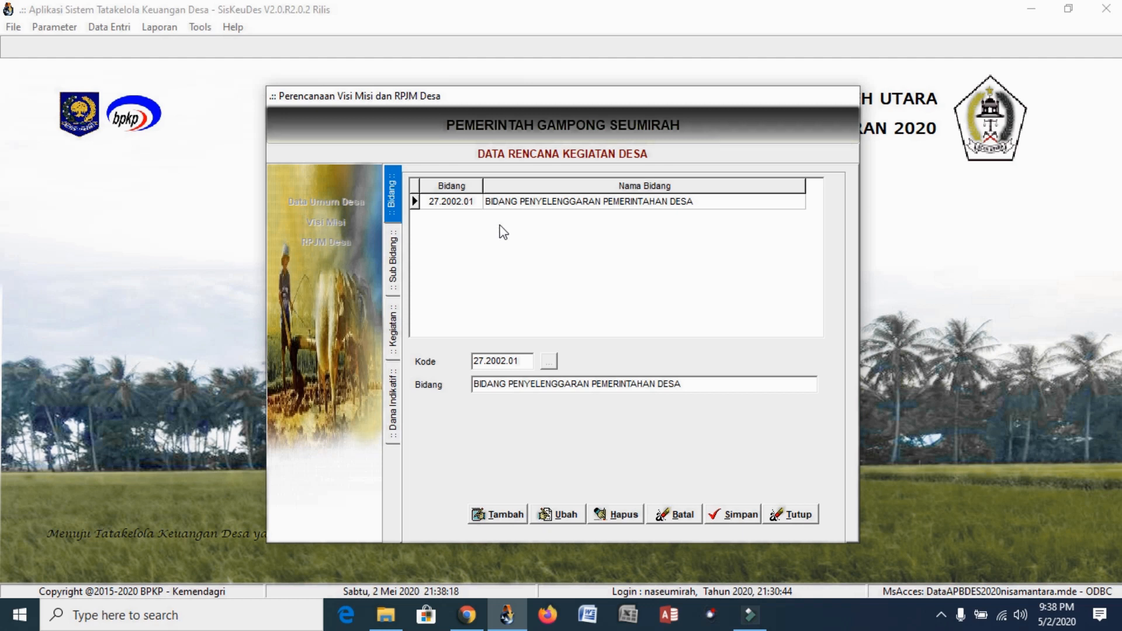
# Try adding Bidang 01 again, then cancel the duplicate entry
pyautogui.click(492, 514)
pyautogui.click(550, 361)
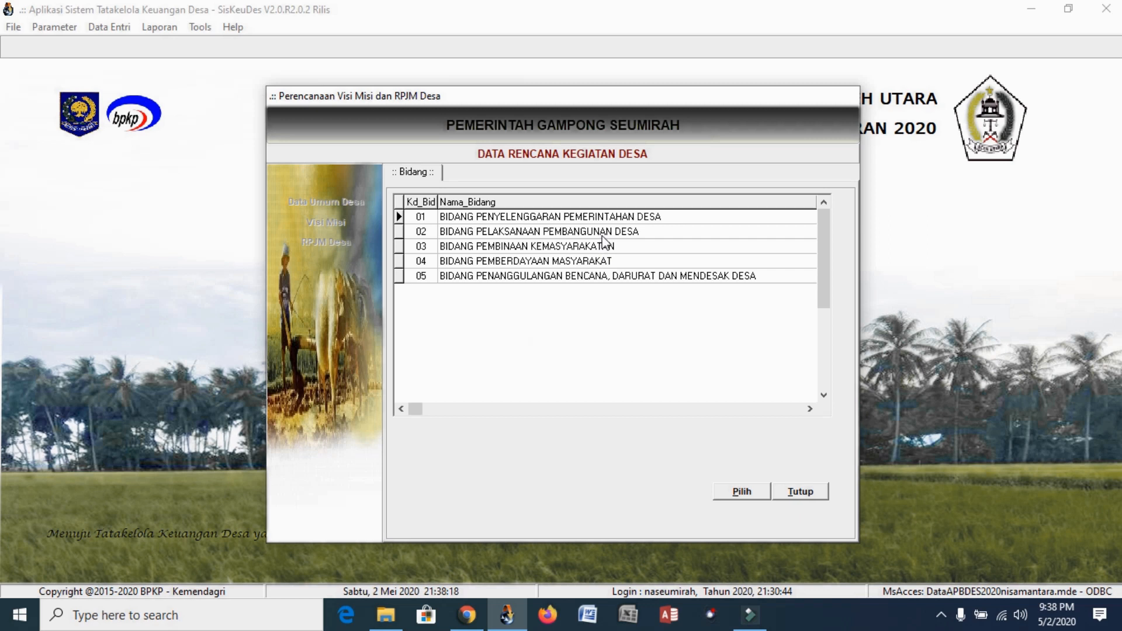
pyautogui.click(602, 218)
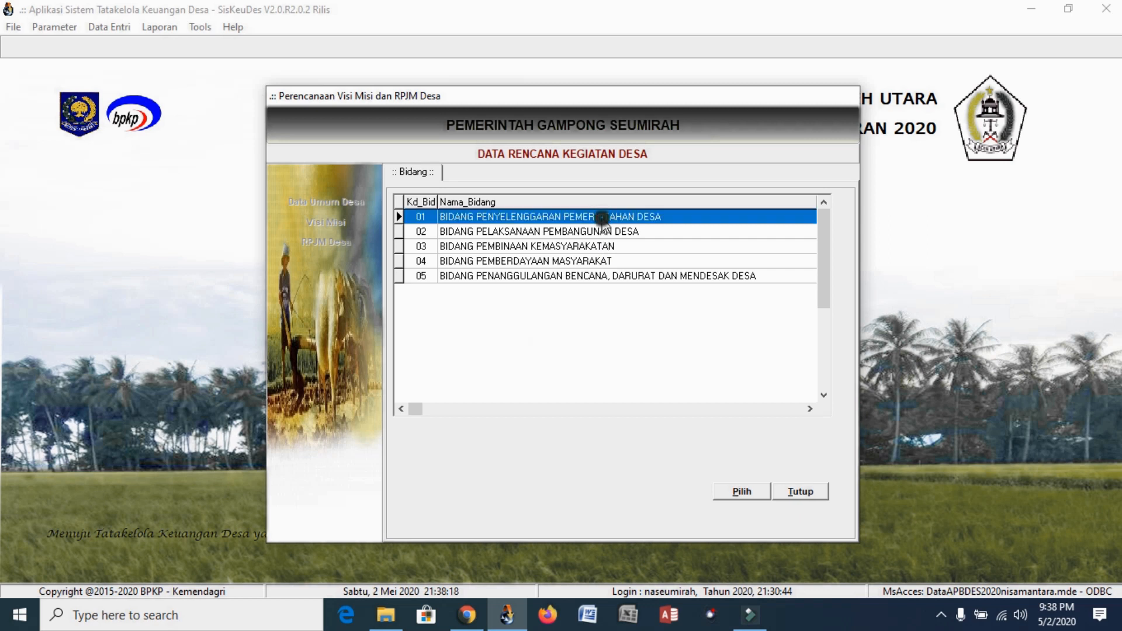
pyautogui.click(742, 492)
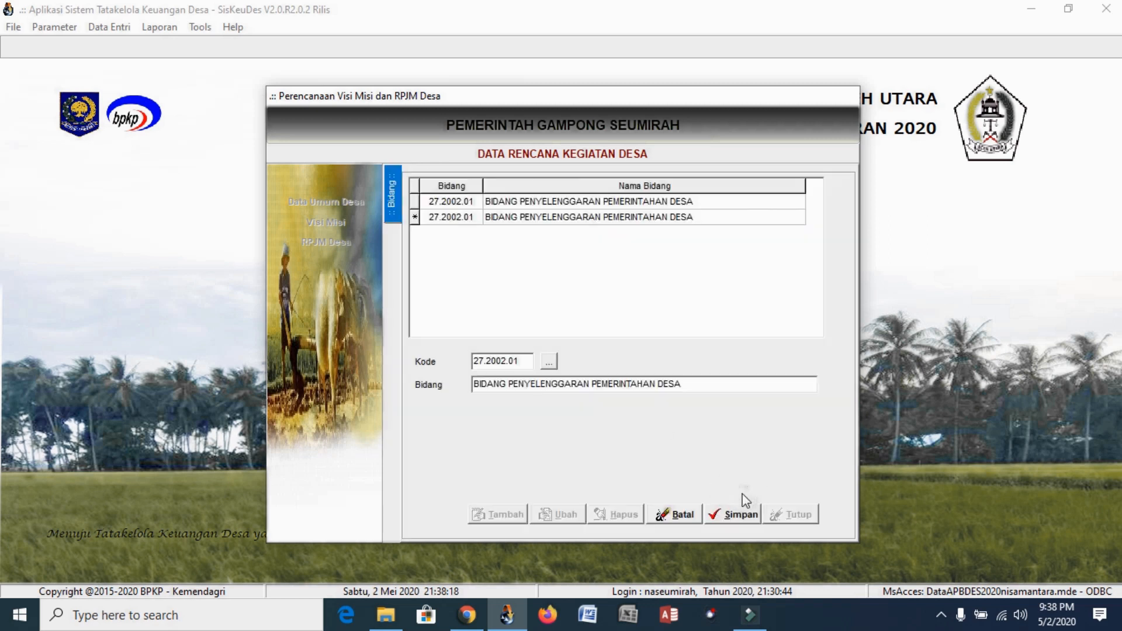
pyautogui.click(678, 514)
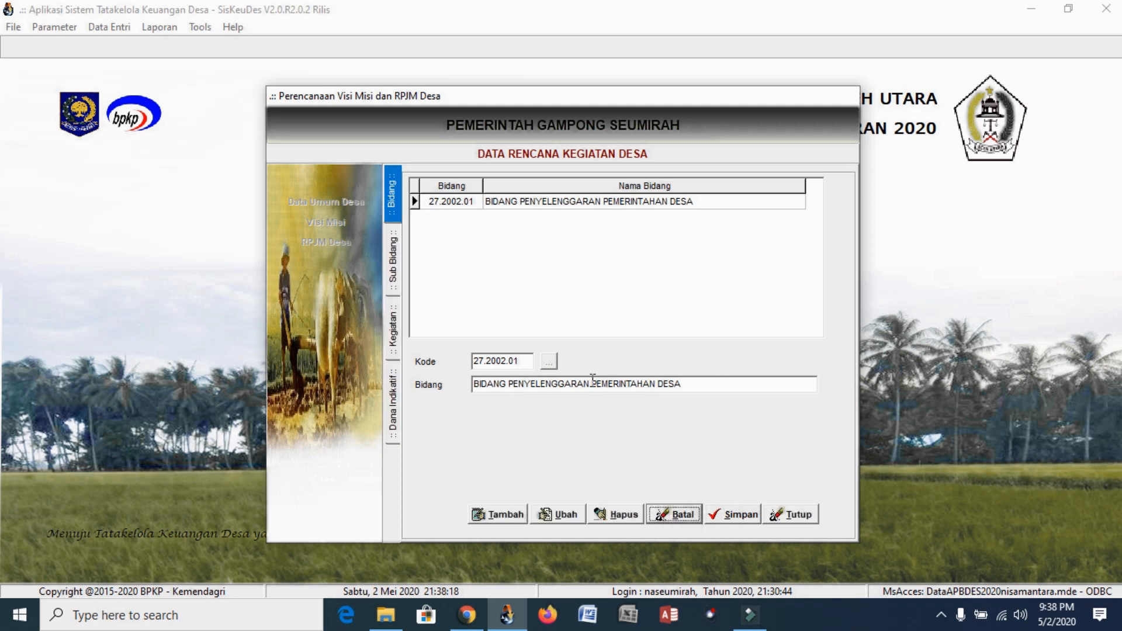
# Add and save Bidang 27.2002.02 BIDANG PELAKSANAAN PEMBANGUNAN DESA
pyautogui.click(510, 520)
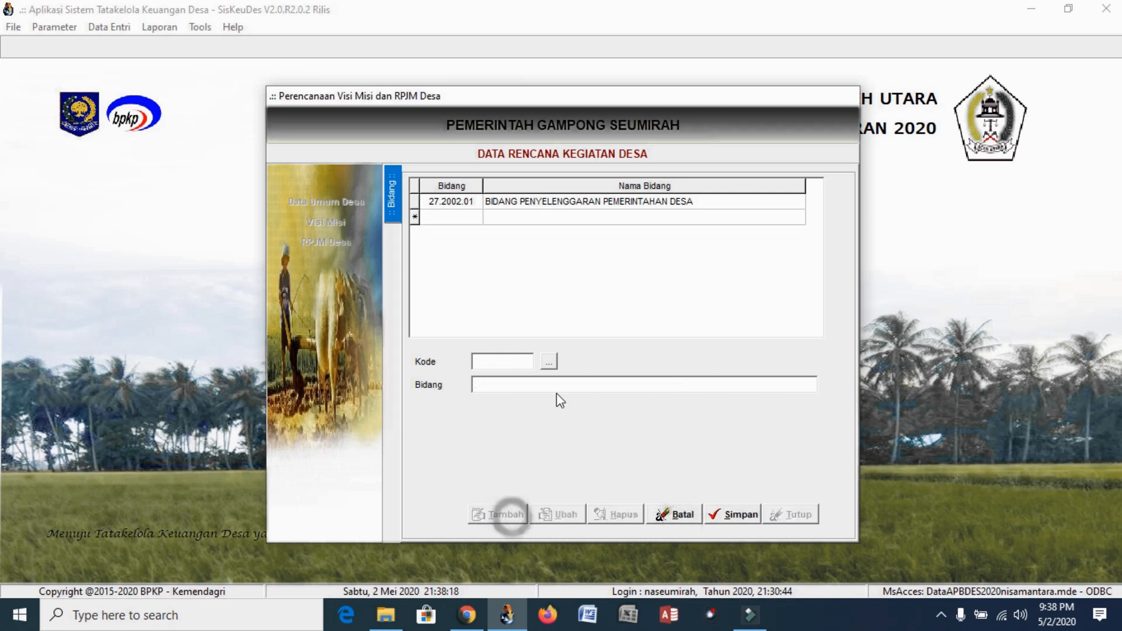
pyautogui.click(550, 362)
pyautogui.click(587, 234)
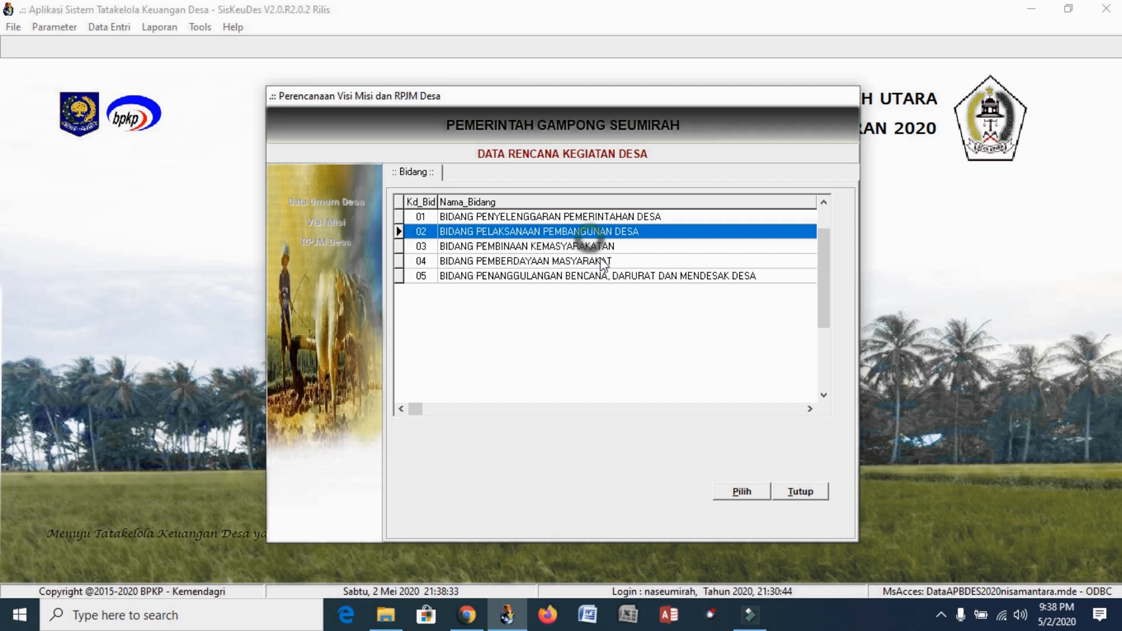
pyautogui.click(743, 493)
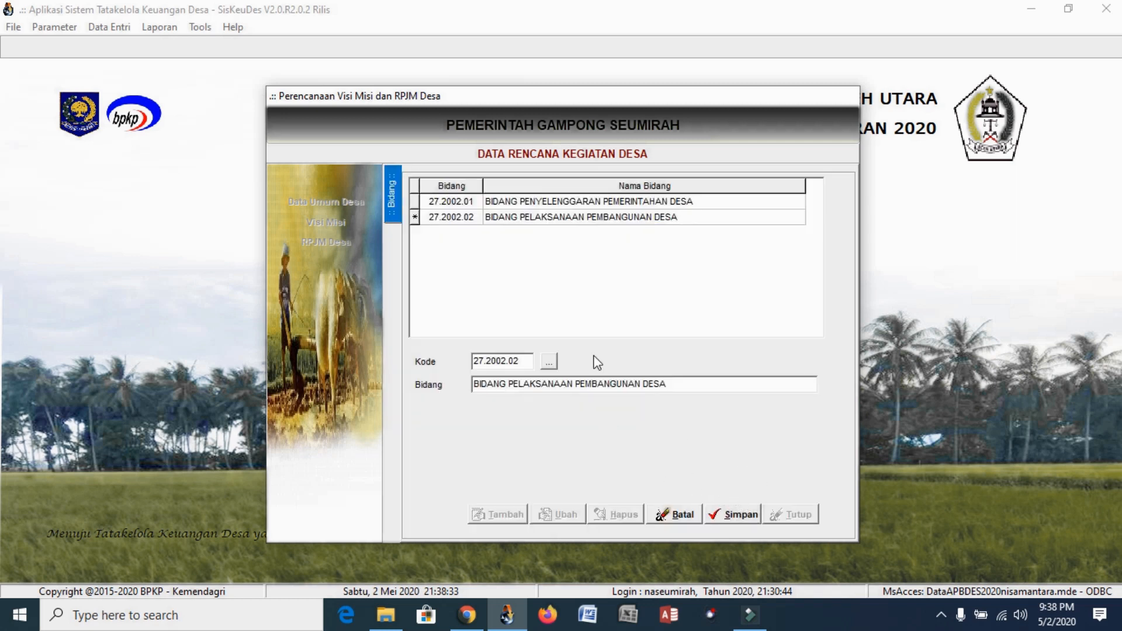
pyautogui.click(730, 516)
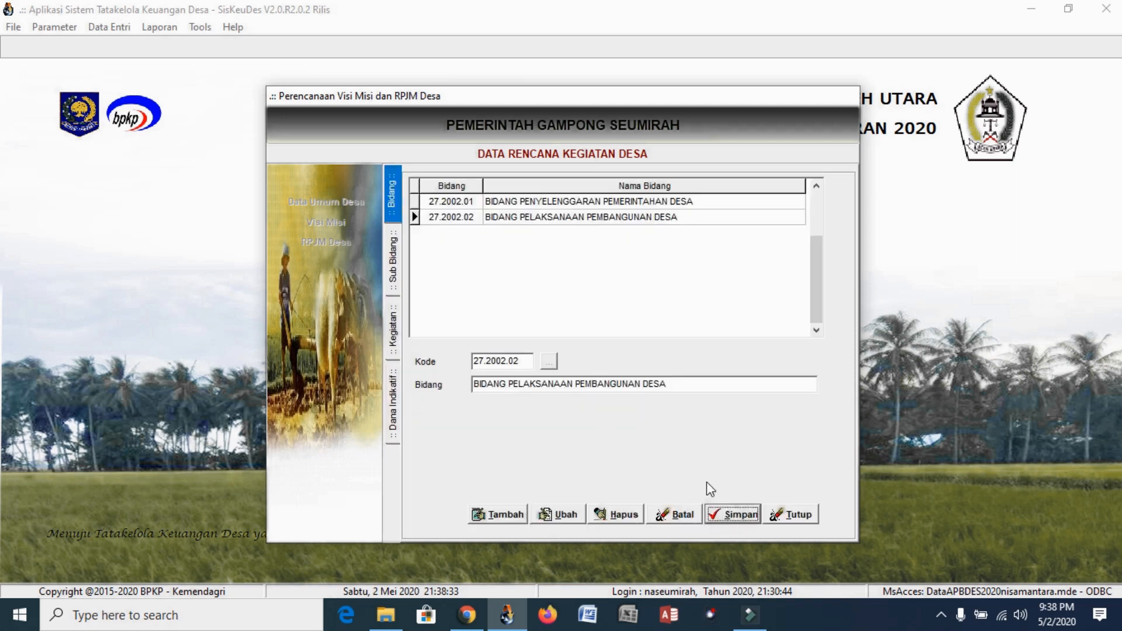
# Add Sub Bidang Pendidikan (27.2002.02.01) under Bidang 27.2002.02 and save it
pyautogui.doubleClick(603, 223)
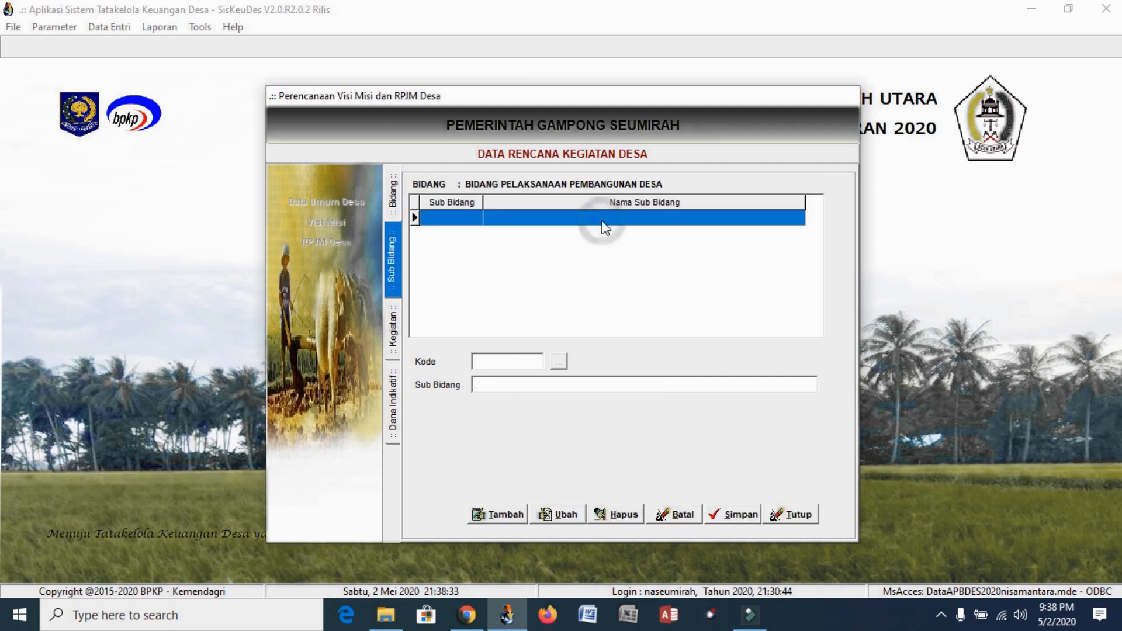
pyautogui.click(507, 513)
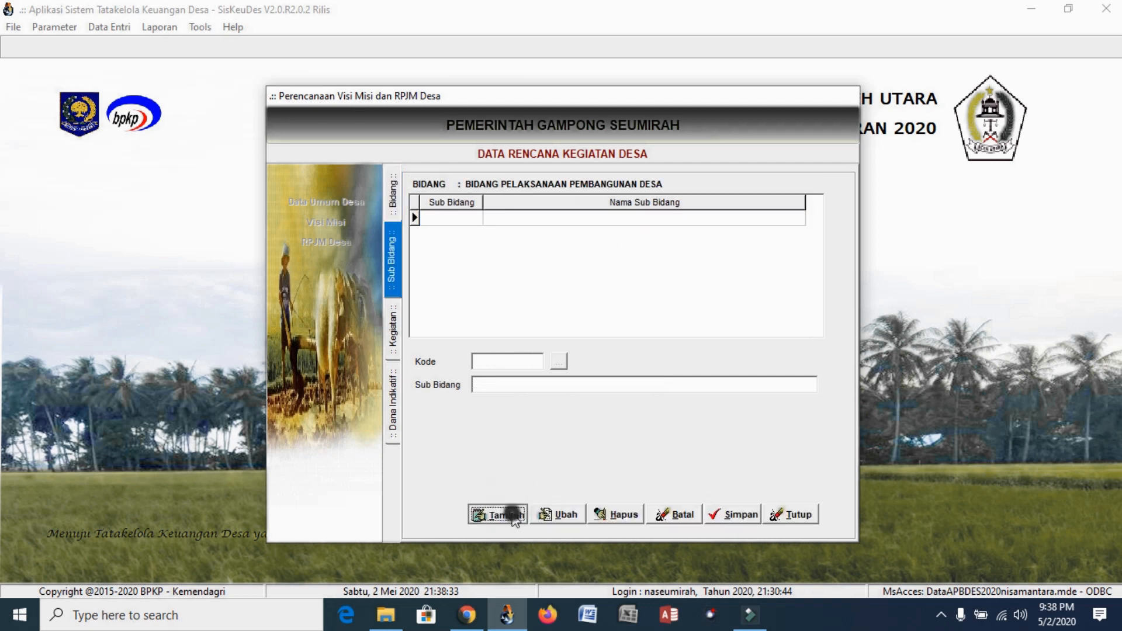
pyautogui.click(558, 361)
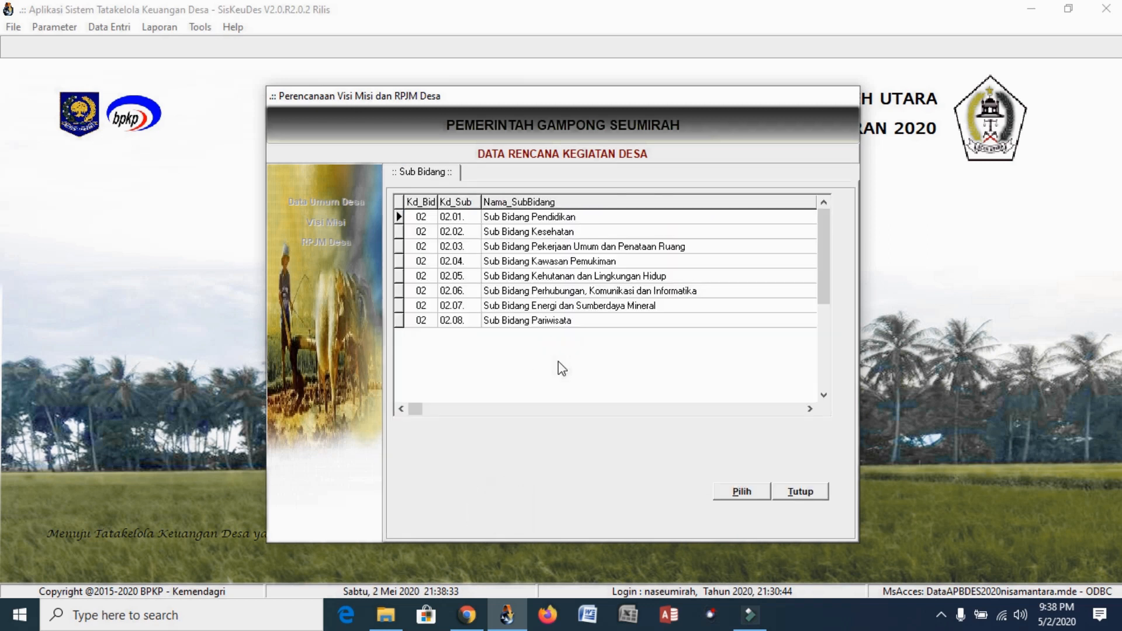
pyautogui.click(567, 218)
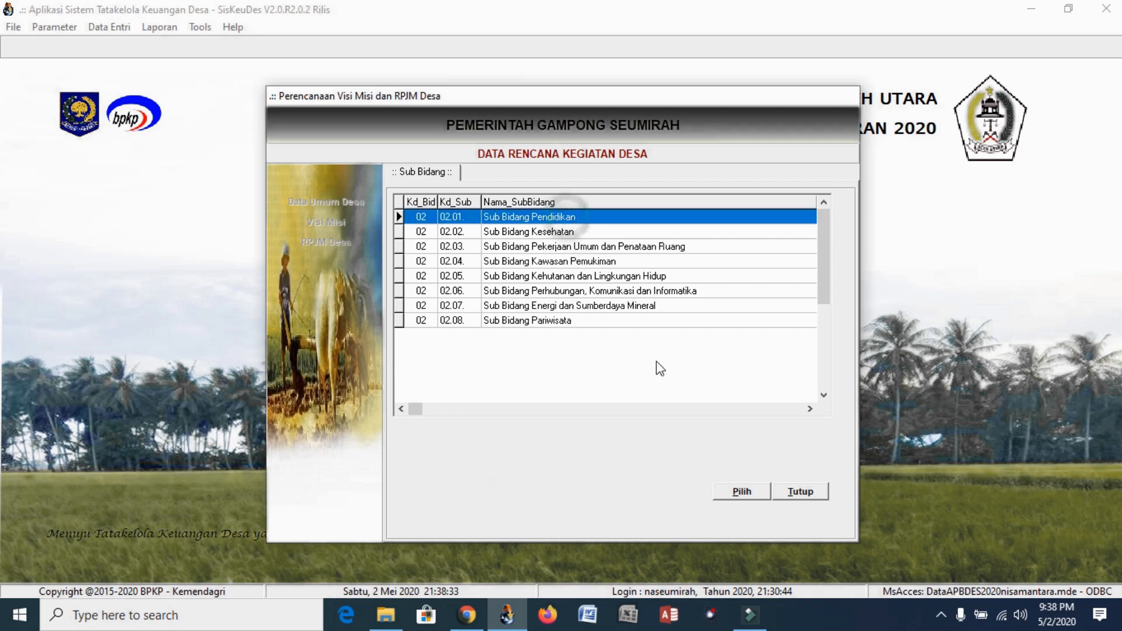
pyautogui.click(742, 493)
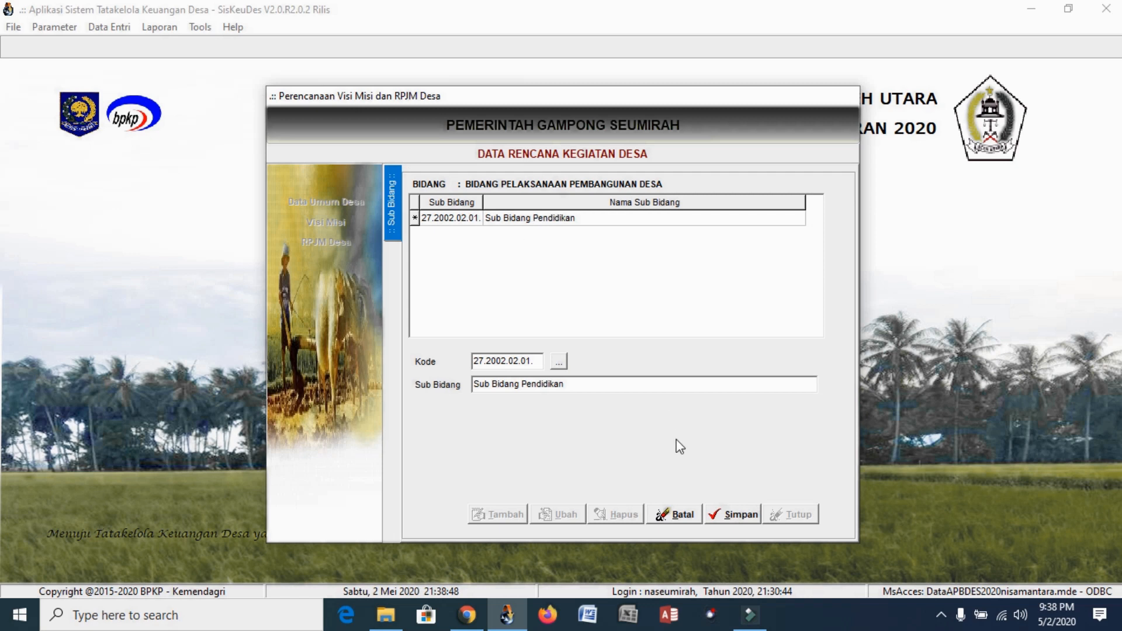
pyautogui.click(723, 517)
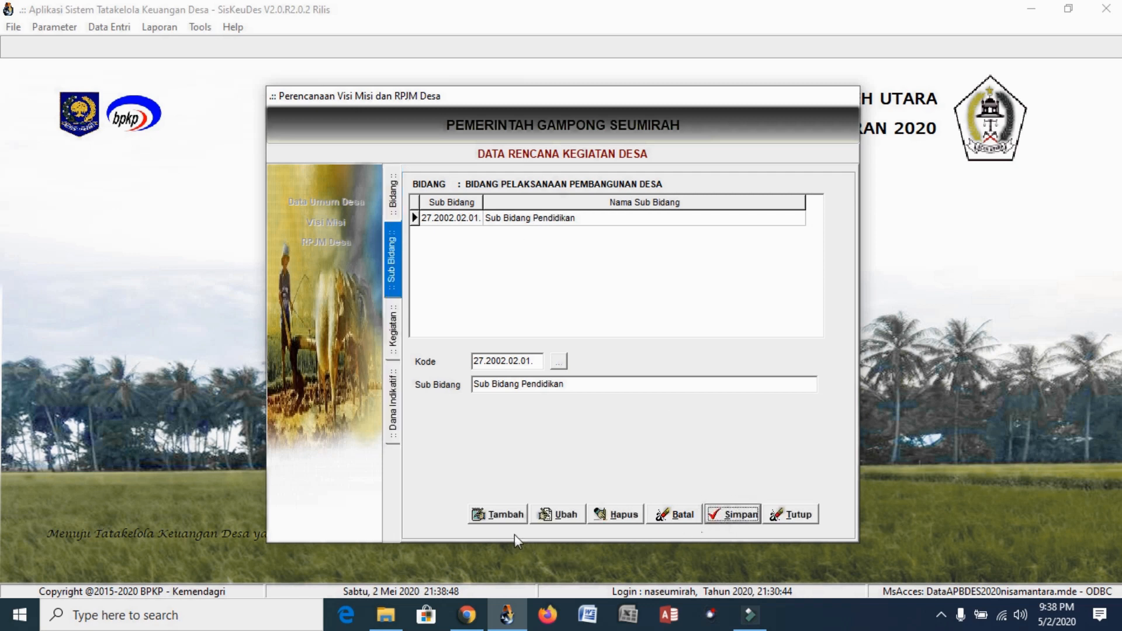
# Add and save Sub Bidang Kesehatan (27.2002.02.02), then return to the Bidang list
pyautogui.click(503, 522)
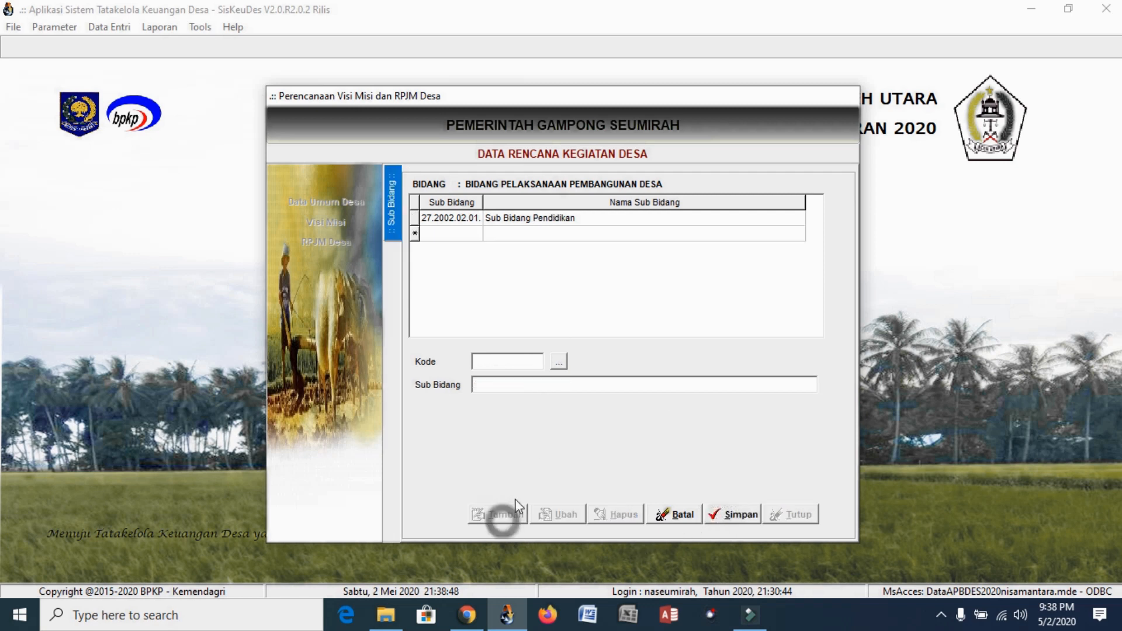
pyautogui.click(559, 362)
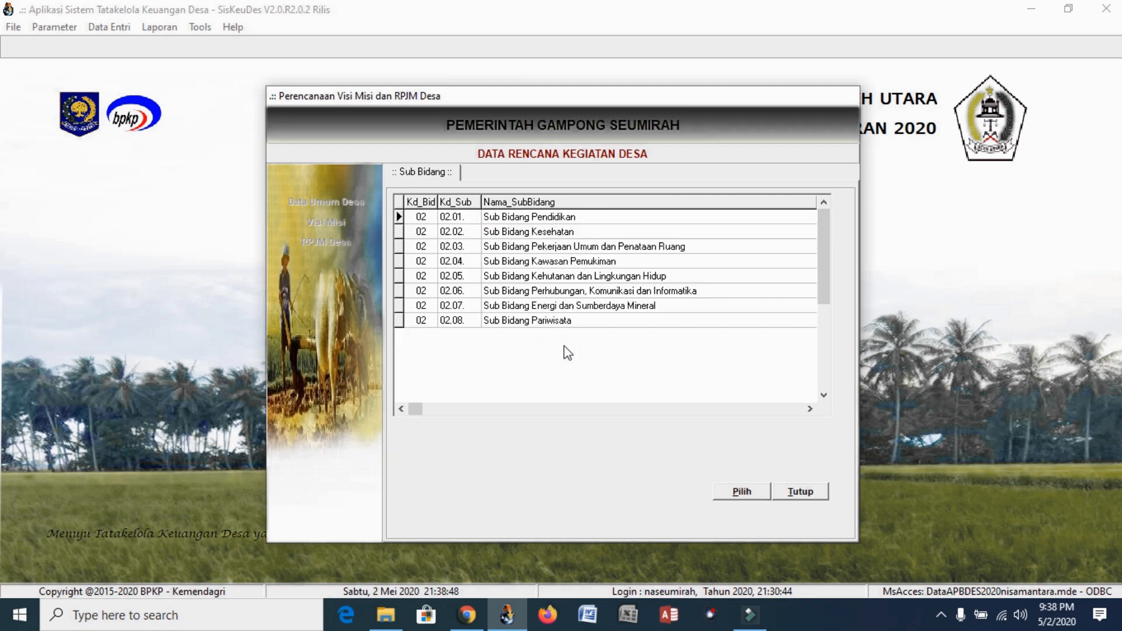
pyautogui.click(550, 233)
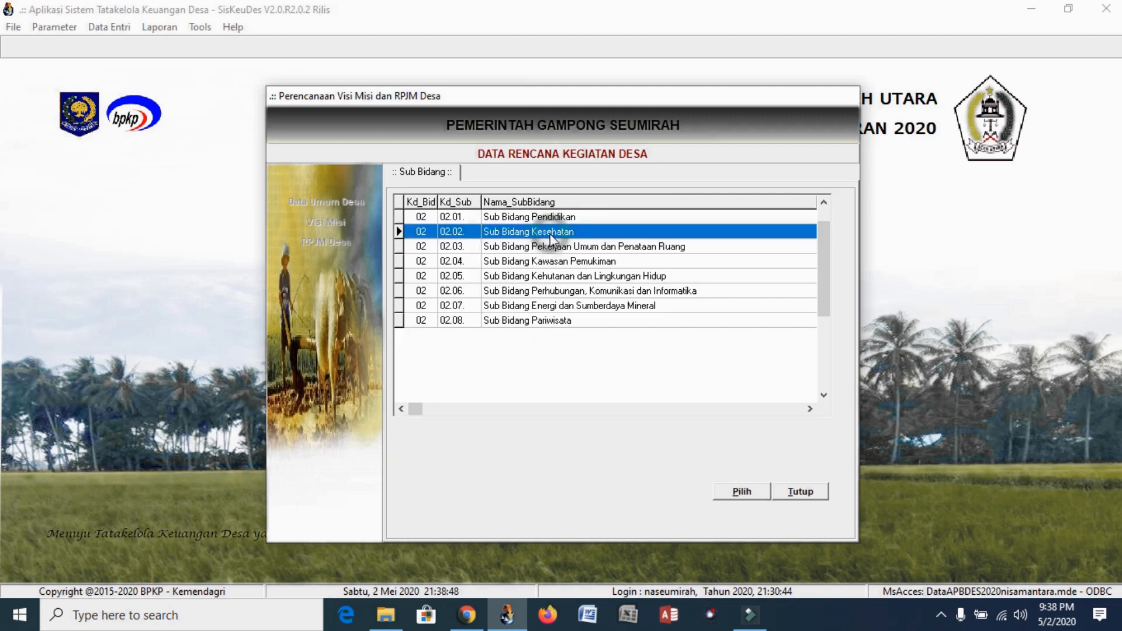
pyautogui.click(742, 491)
pyautogui.click(731, 519)
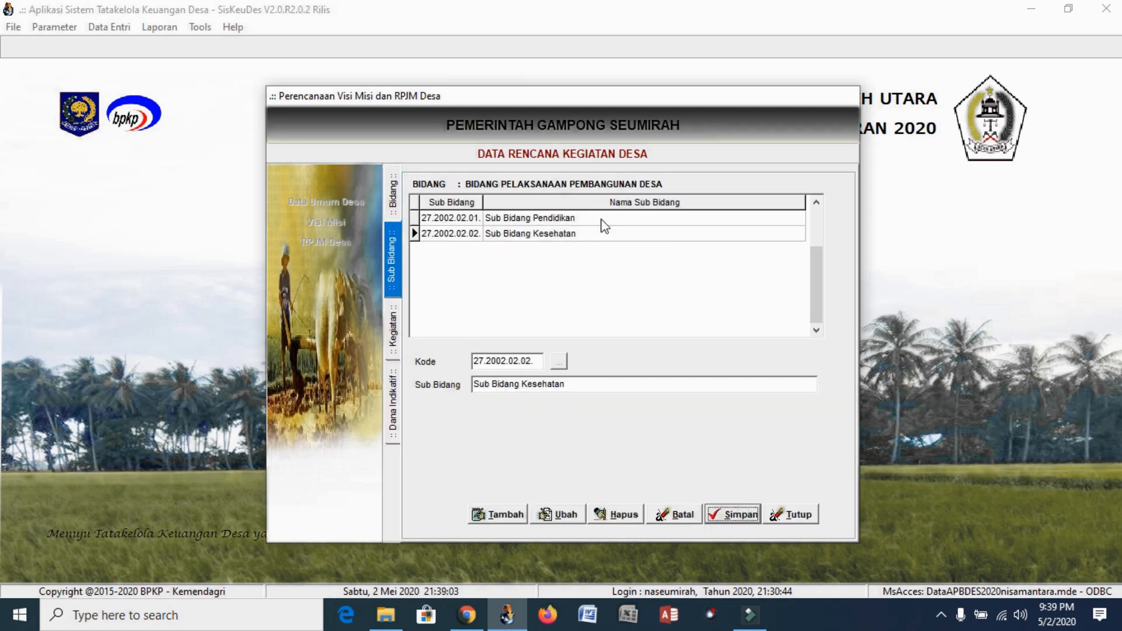
pyautogui.click(397, 209)
pyautogui.click(485, 516)
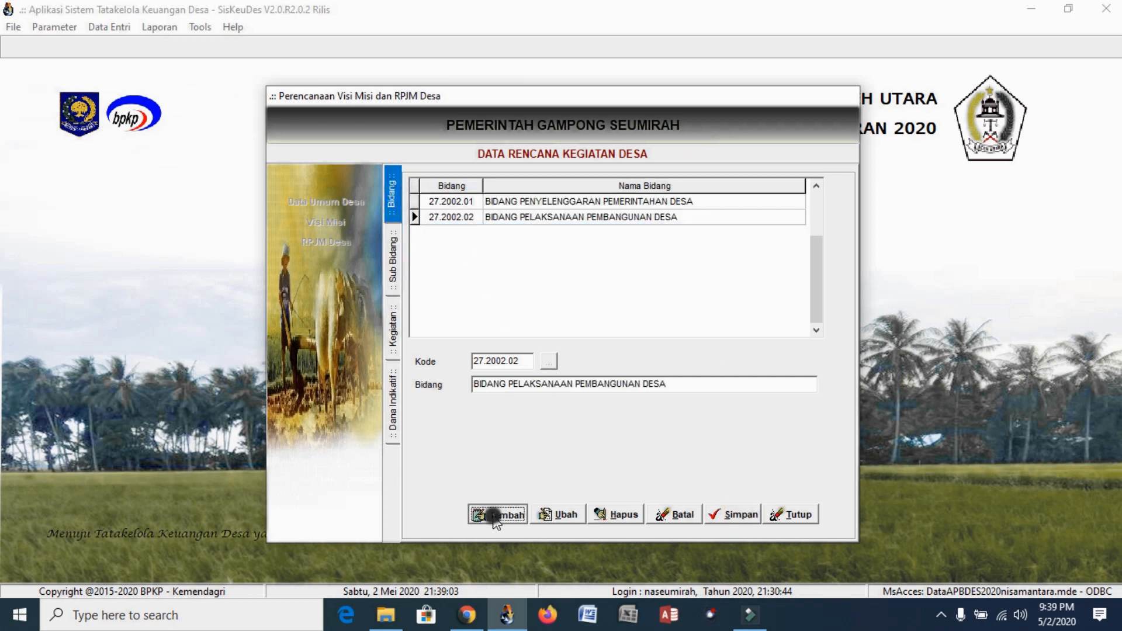
# Add and save Bidang 27.2002.03 BIDANG PEMBINAAN KEMASYARAKATAN
pyautogui.click(549, 363)
pyautogui.click(574, 248)
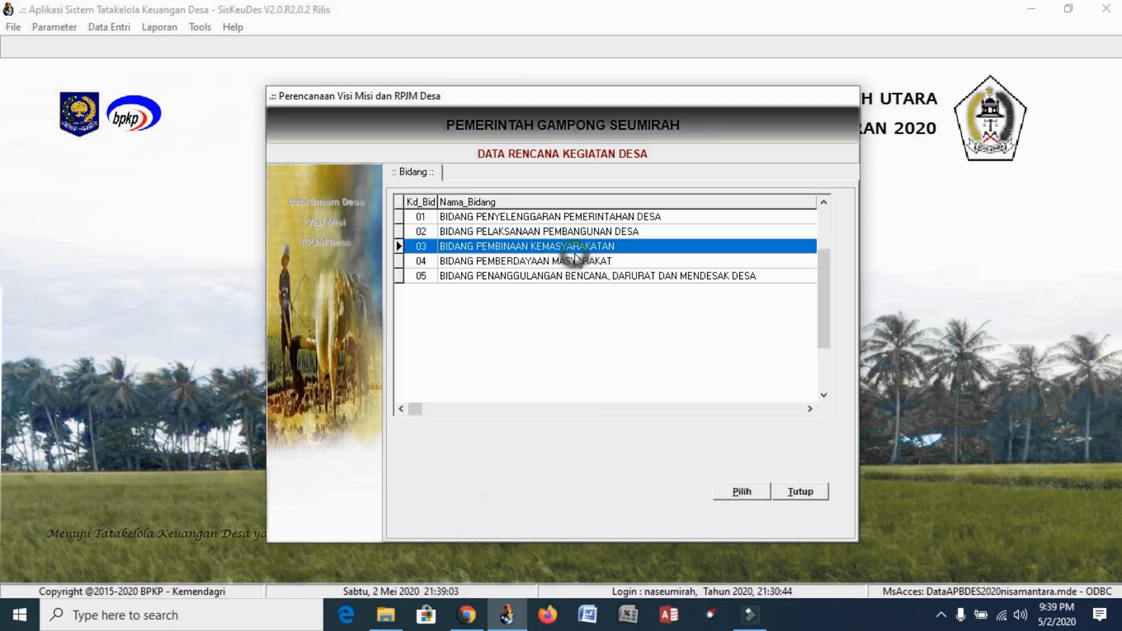
pyautogui.click(740, 493)
pyautogui.click(749, 516)
# Add Sub Bidang Kebudayaan dan Keagamaan (27.2002.03.02) under Bidang 27.2002.03 and save it
pyautogui.click(571, 235)
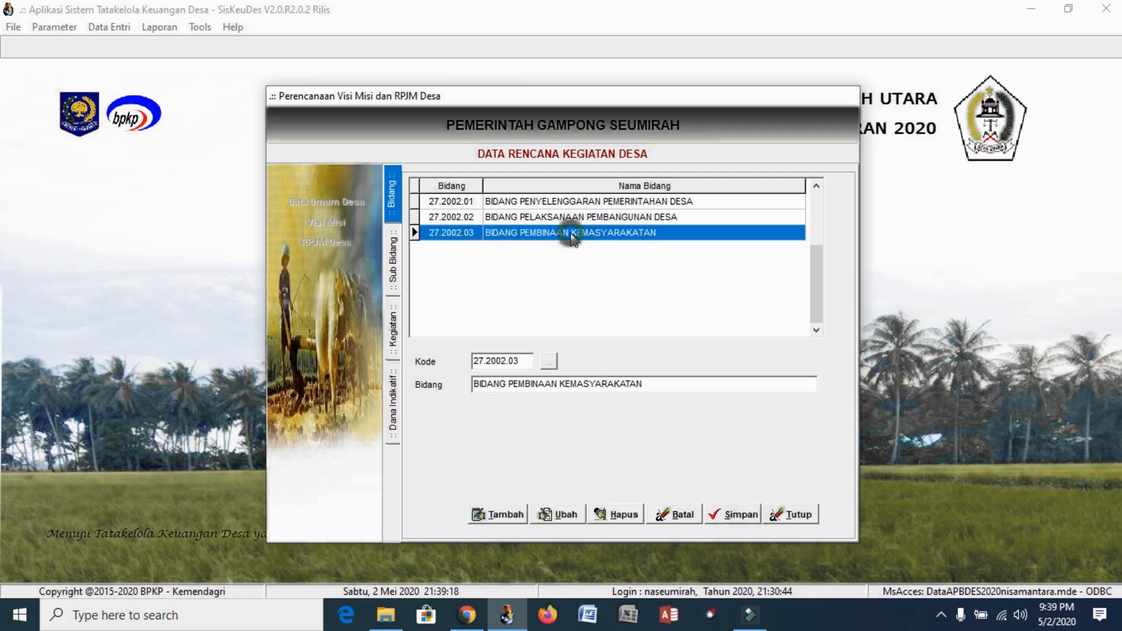
pyautogui.doubleClick(571, 235)
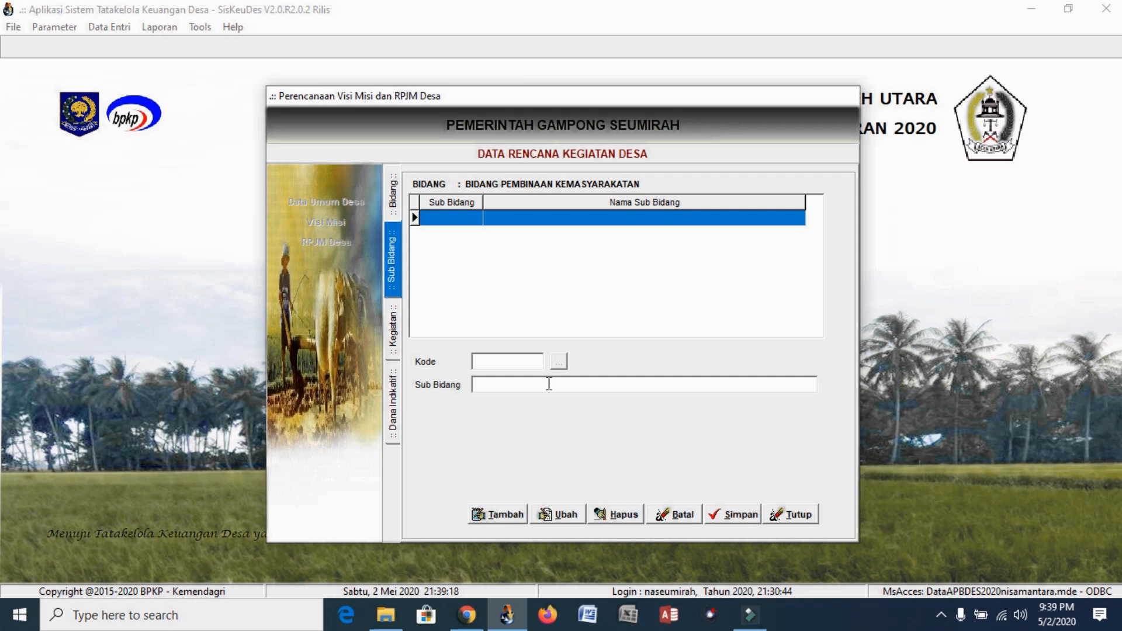
pyautogui.click(560, 361)
pyautogui.click(508, 516)
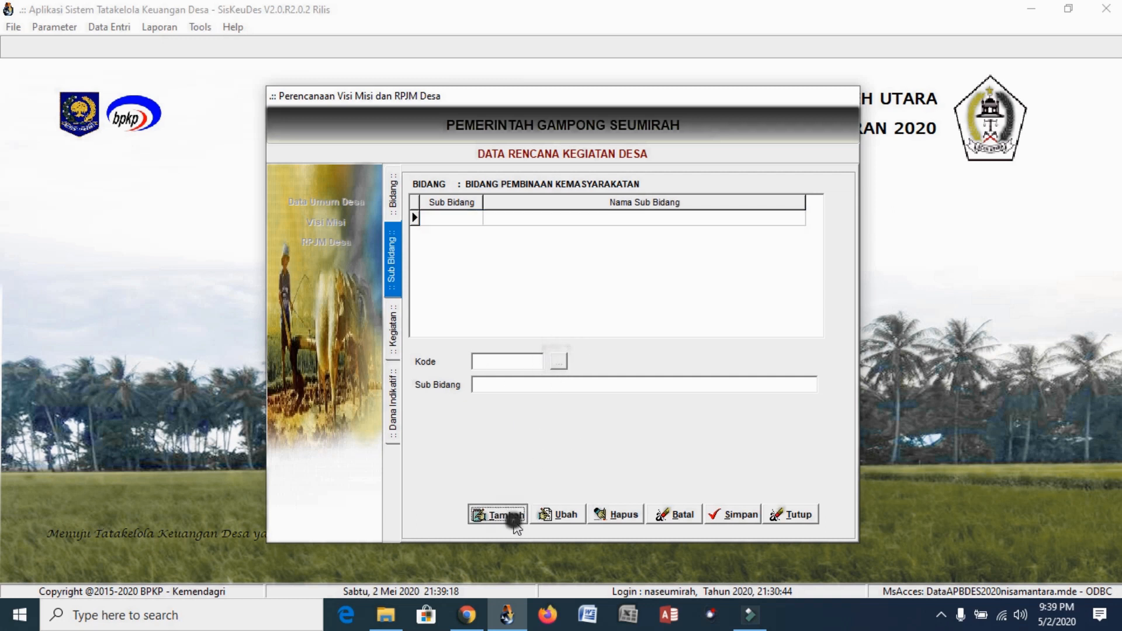
pyautogui.click(562, 362)
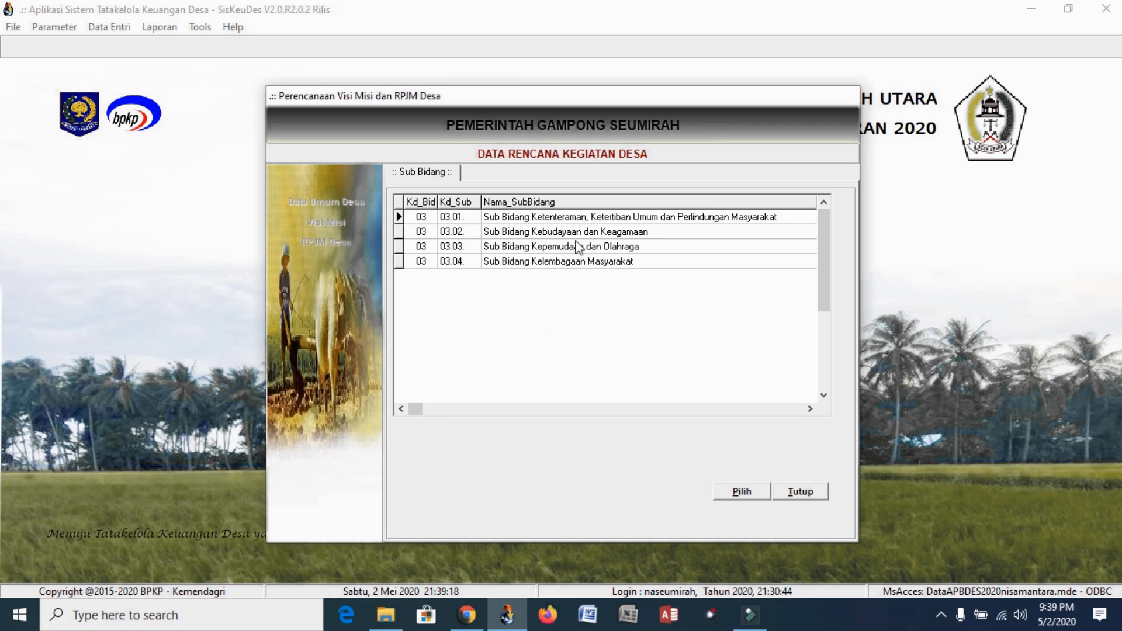
pyautogui.click(551, 234)
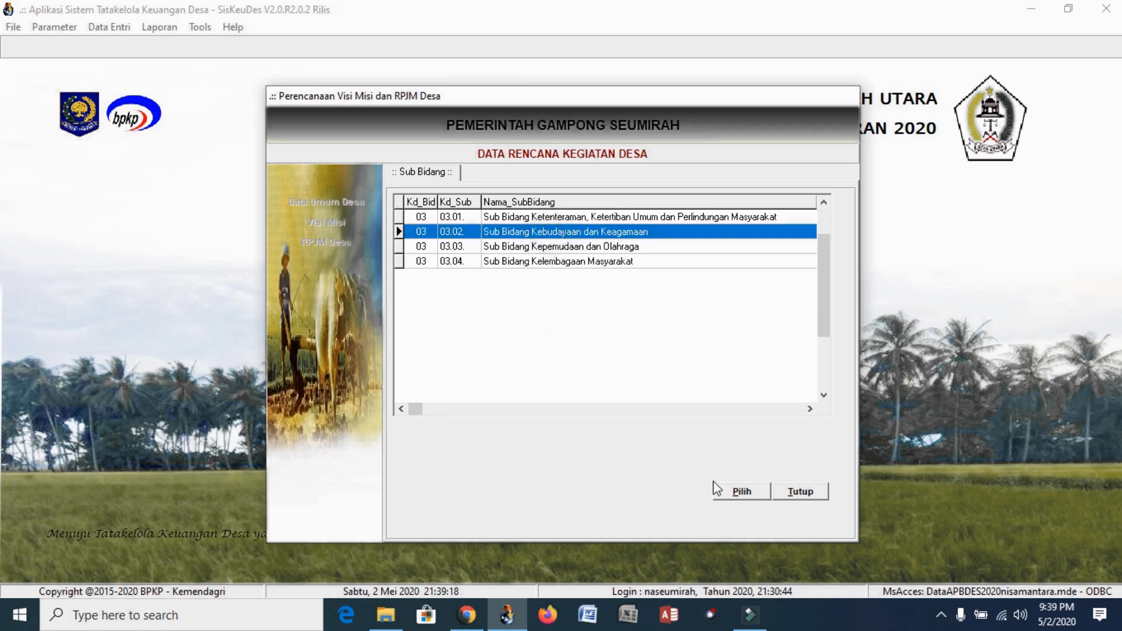
pyautogui.click(737, 493)
pyautogui.click(733, 514)
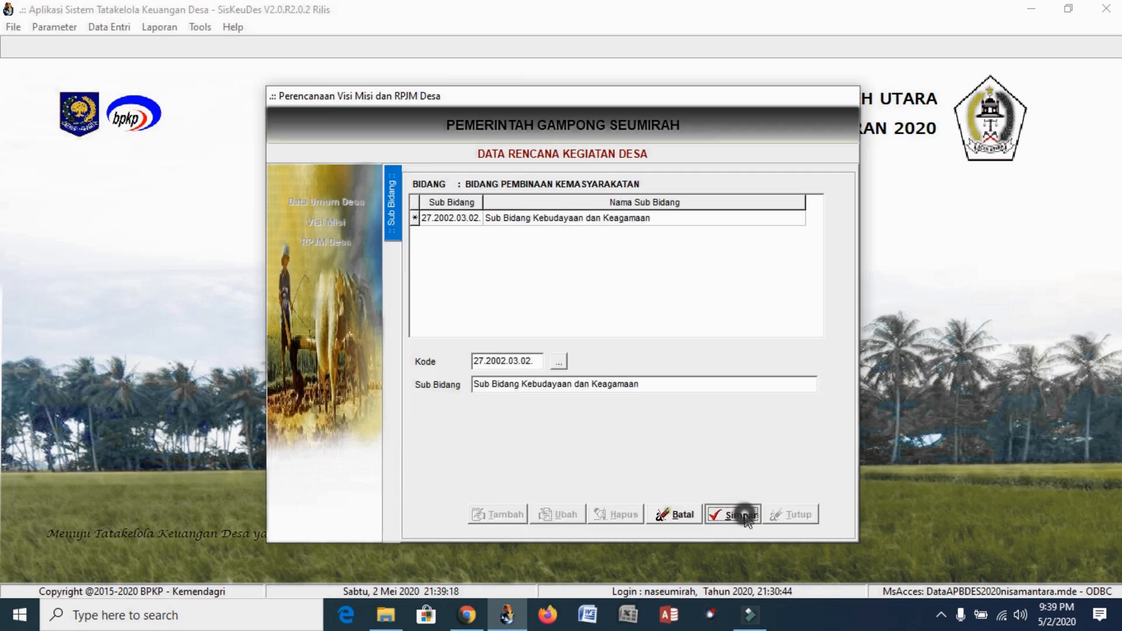
pyautogui.doubleClick(623, 223)
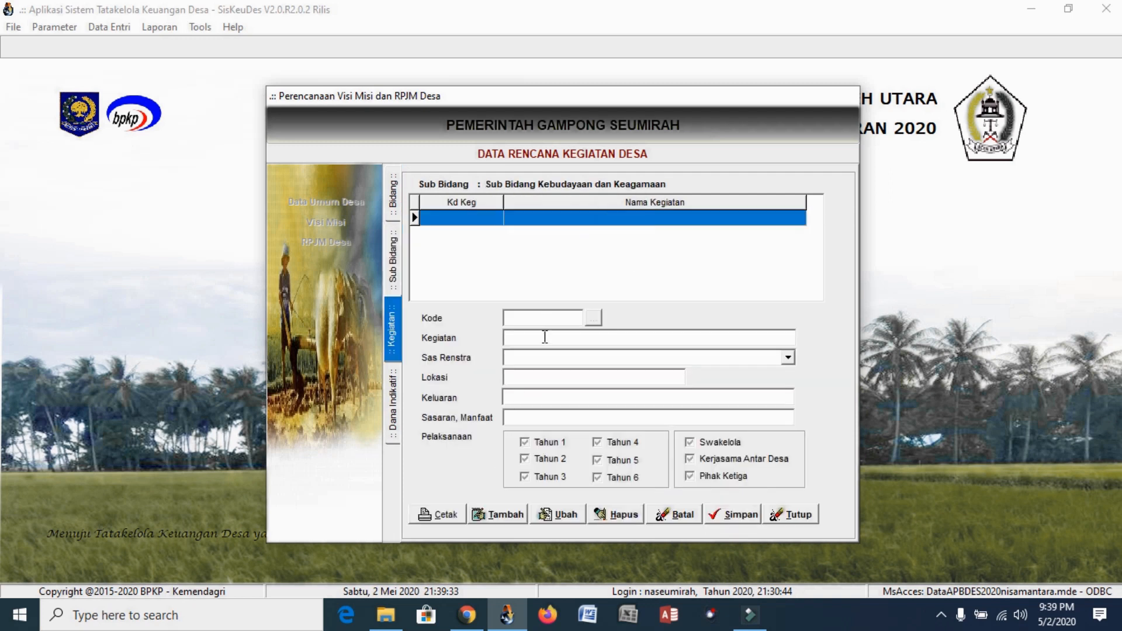
# Start a new activity and choose the Anak Yatim/Piatu support activity (03.02.91)
pyautogui.click(491, 518)
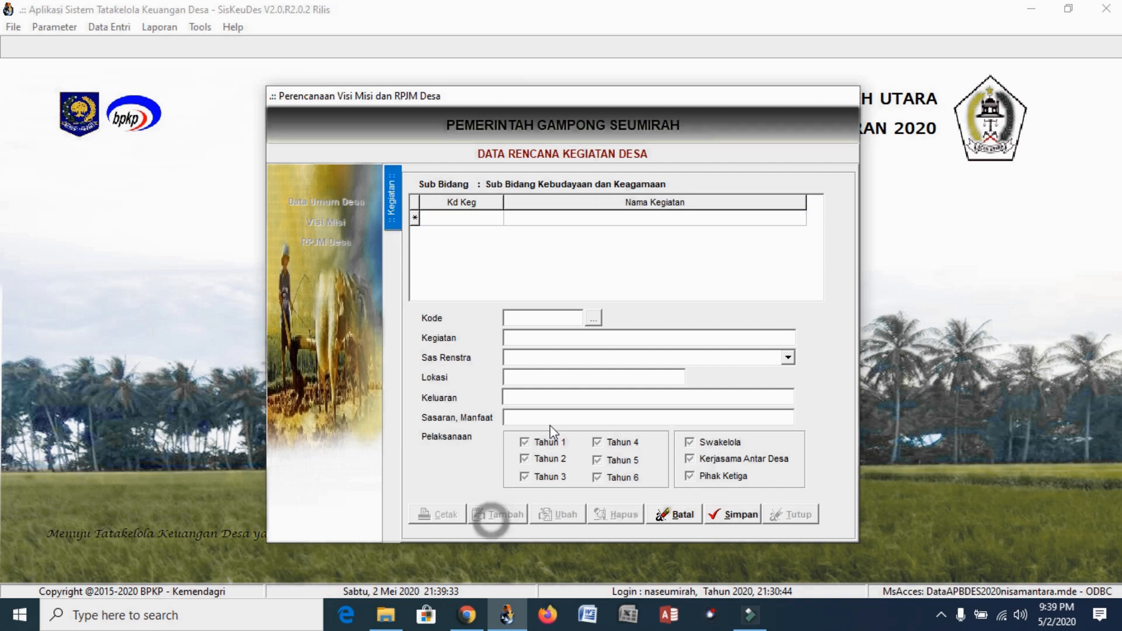
pyautogui.click(594, 319)
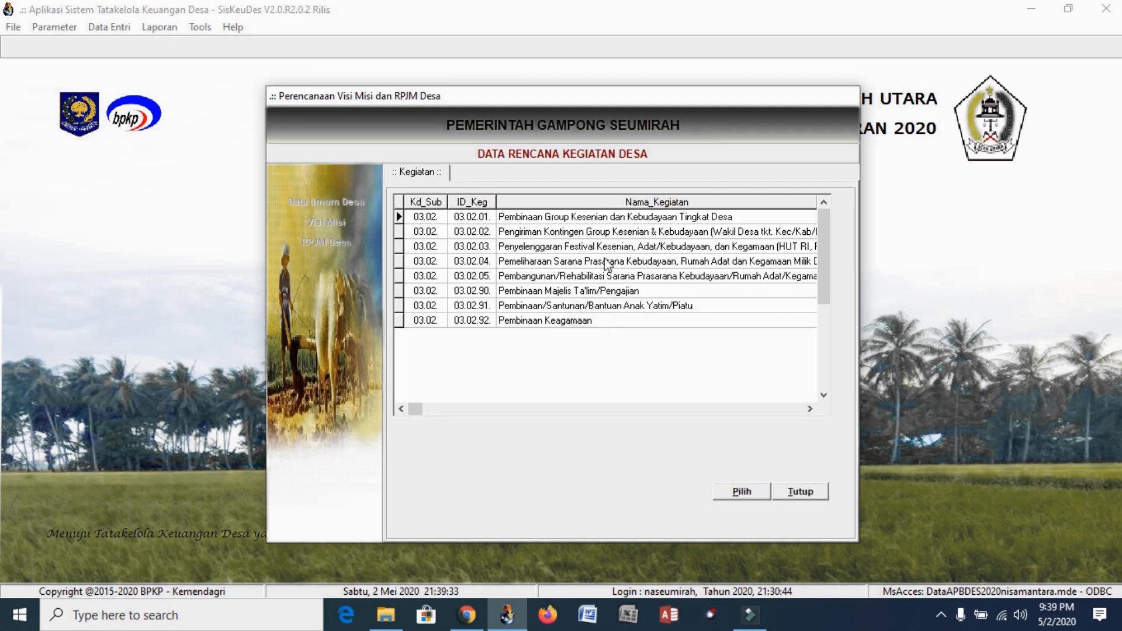
pyautogui.click(573, 291)
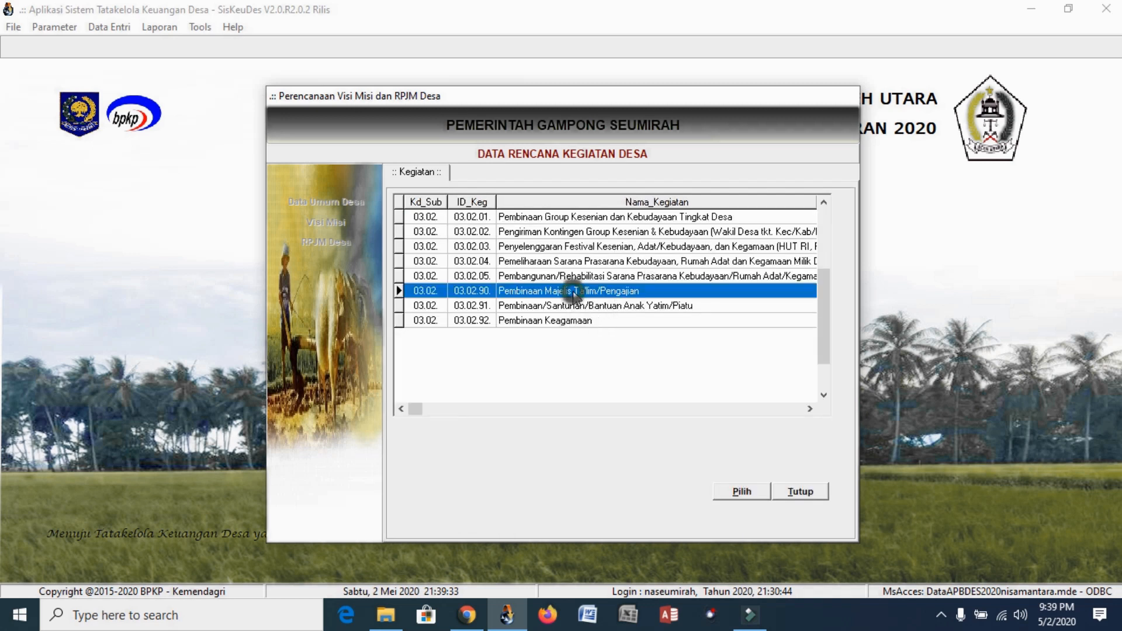
pyautogui.click(574, 305)
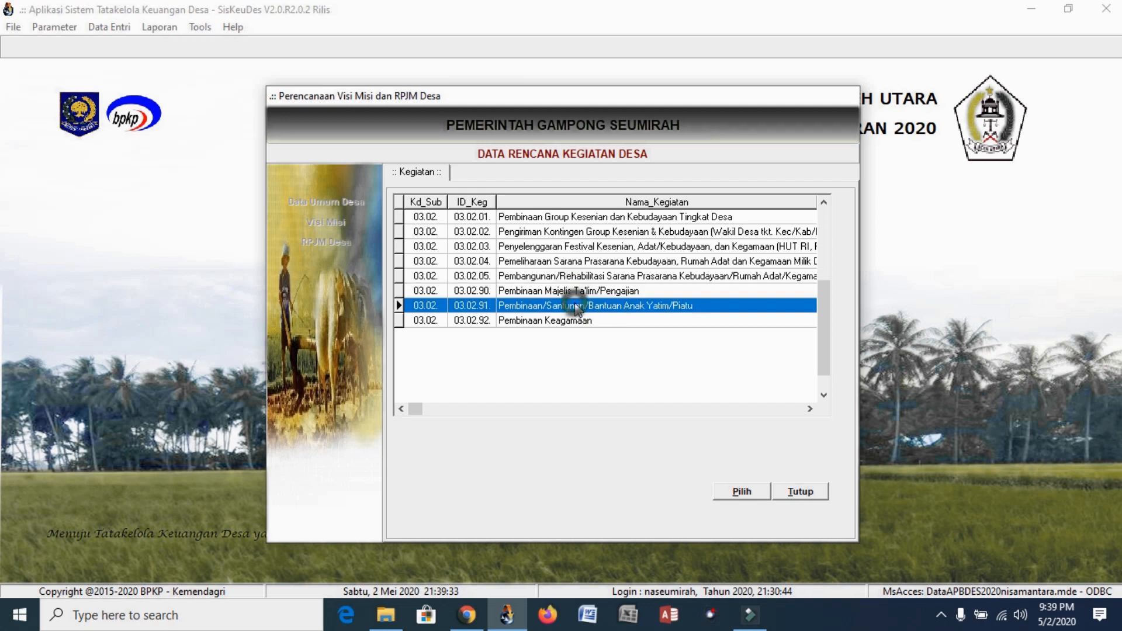
pyautogui.click(737, 498)
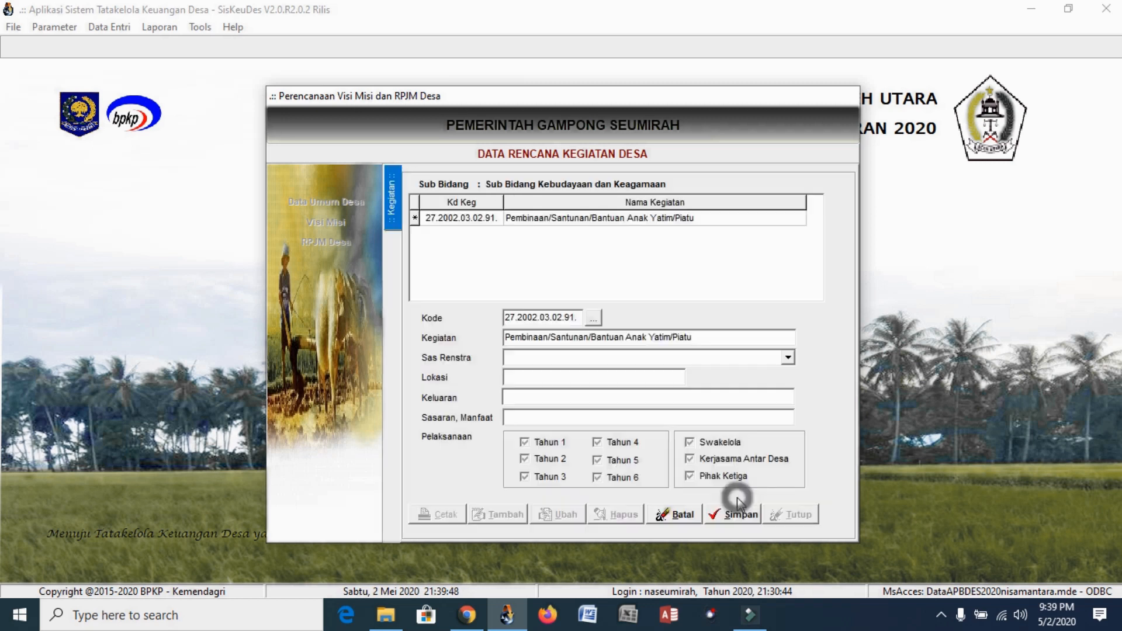
# Try the Sas Renstra, location, Keluaran and Sasaran fields, then discard the draft and close
pyautogui.click(788, 357)
pyautogui.click(759, 359)
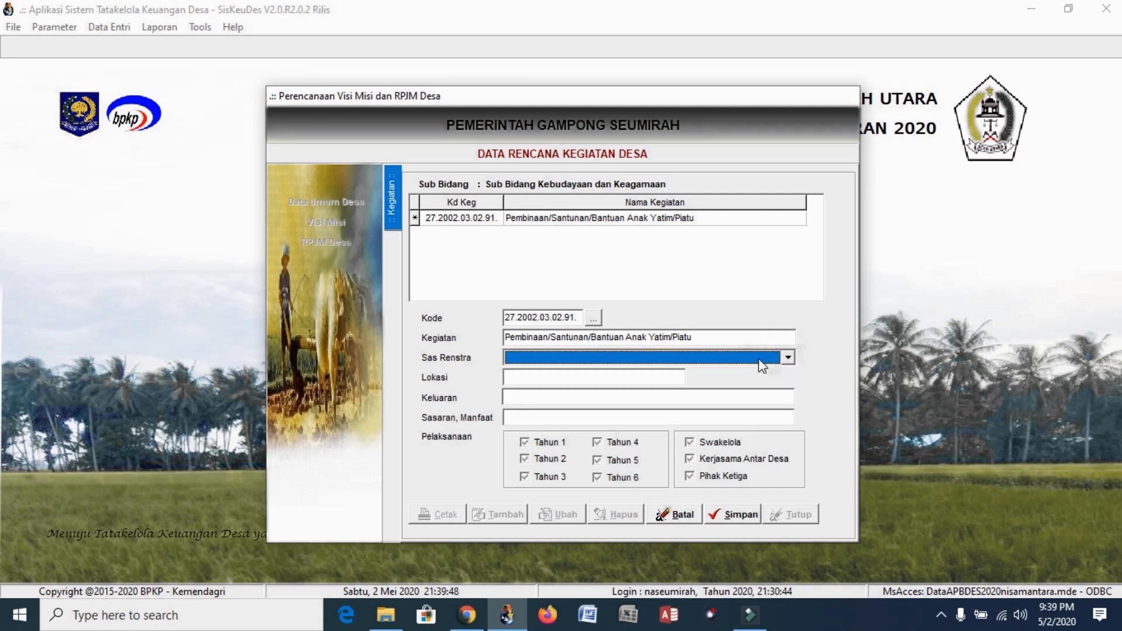
pyautogui.click(637, 380)
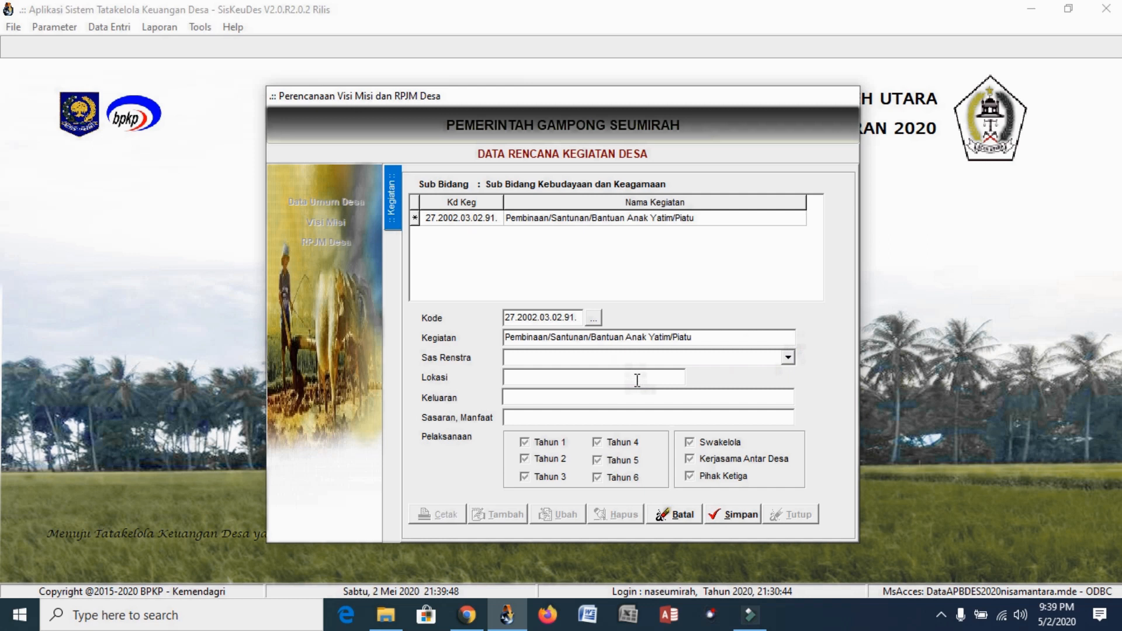
pyautogui.click(641, 395)
pyautogui.click(630, 421)
pyautogui.click(672, 517)
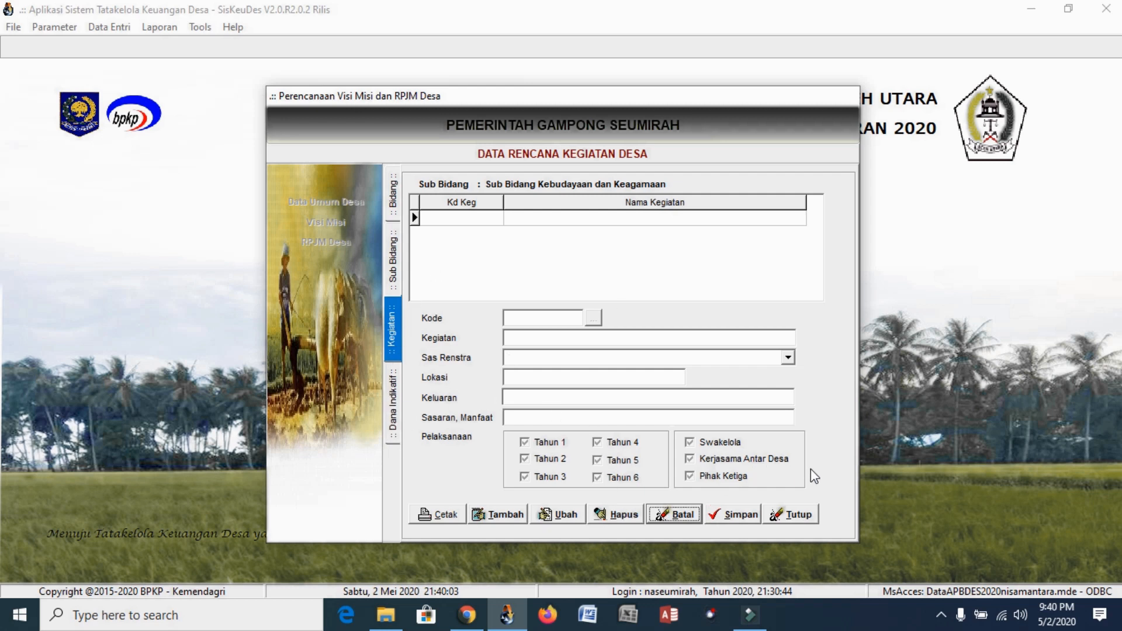
pyautogui.click(806, 517)
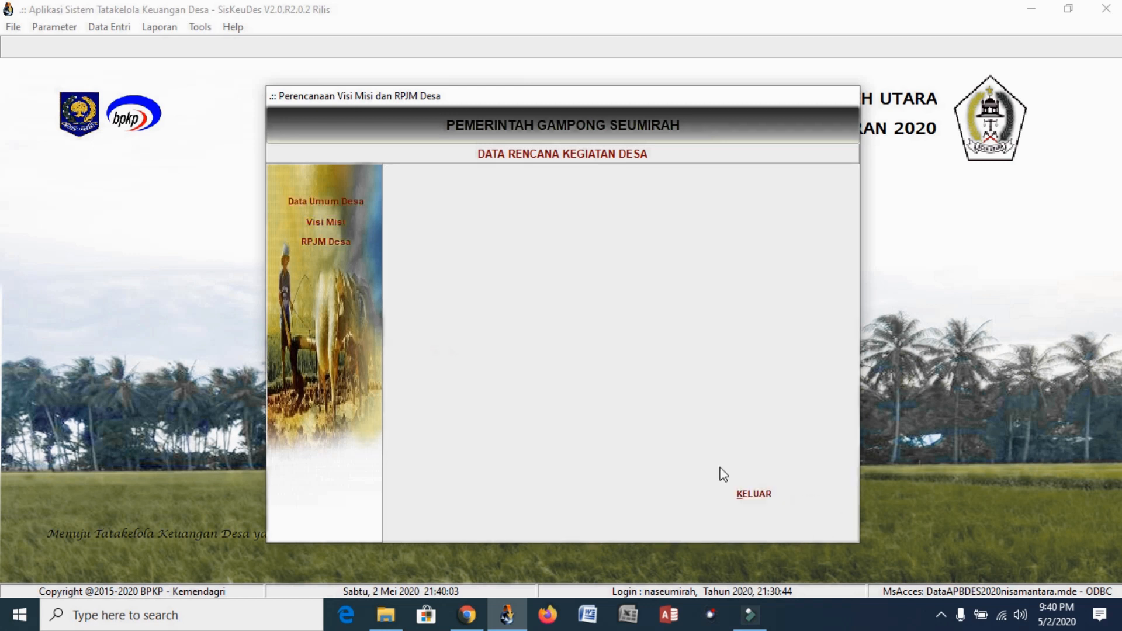
# Exit RPJM planning and open the APBDesa Kegiatan budgeting data listing Bidang 27.2002.01–05
pyautogui.click(738, 481)
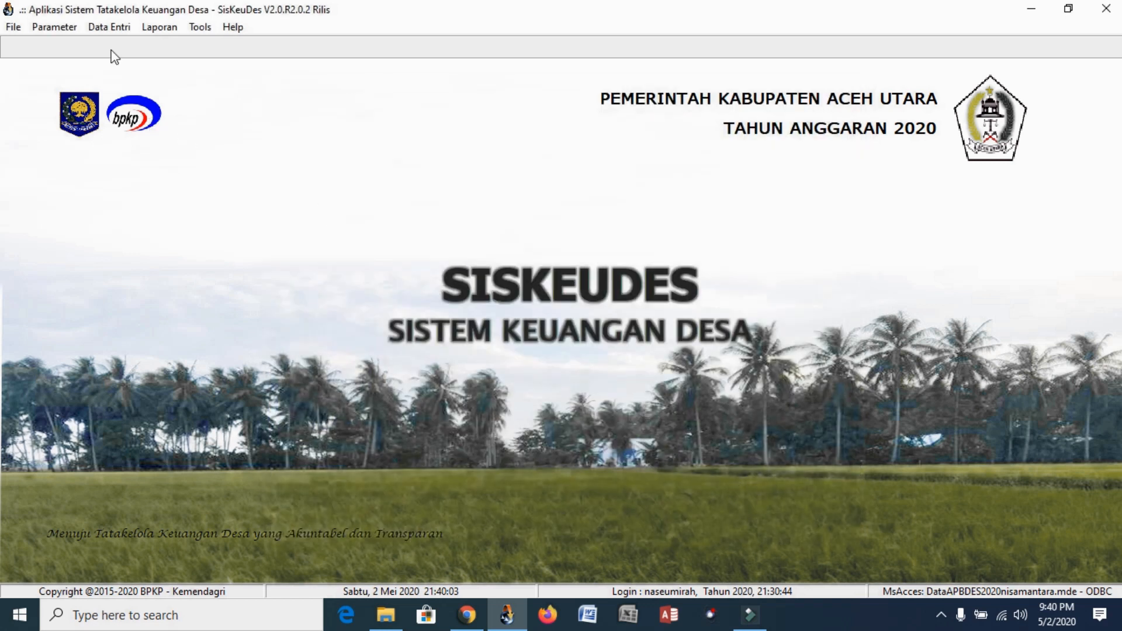
pyautogui.click(110, 27)
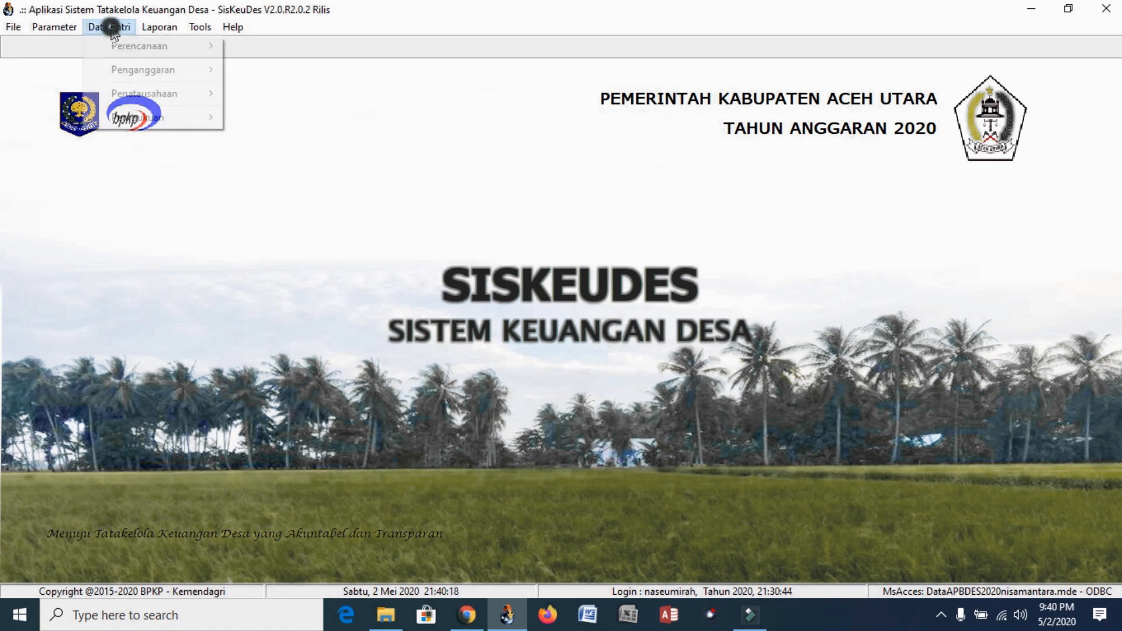
pyautogui.moveTo(161, 70)
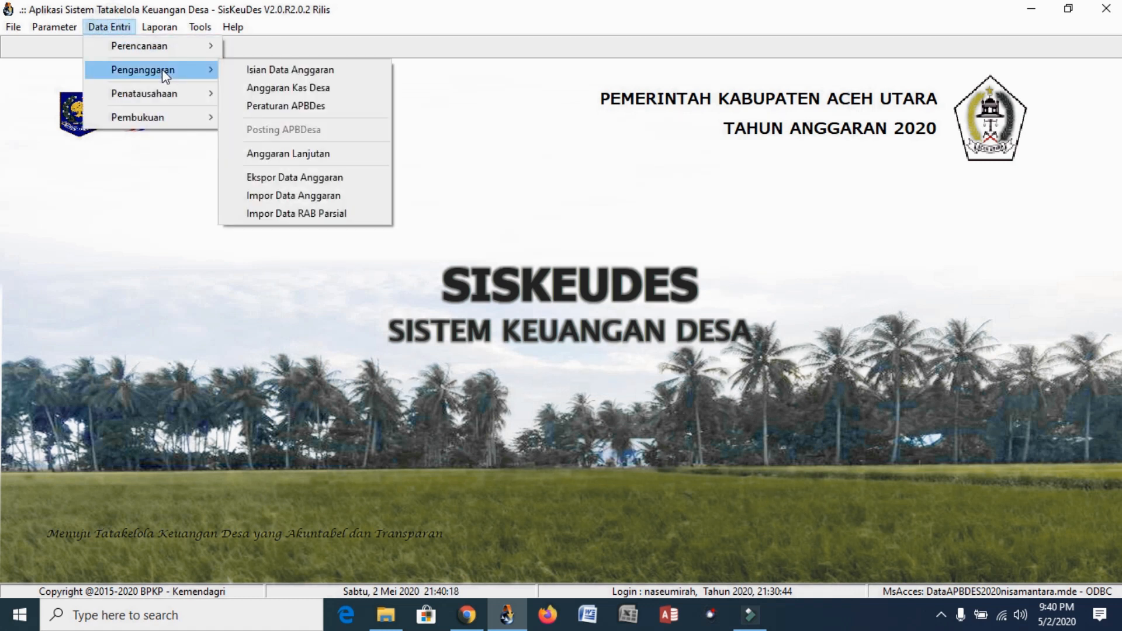
pyautogui.click(284, 70)
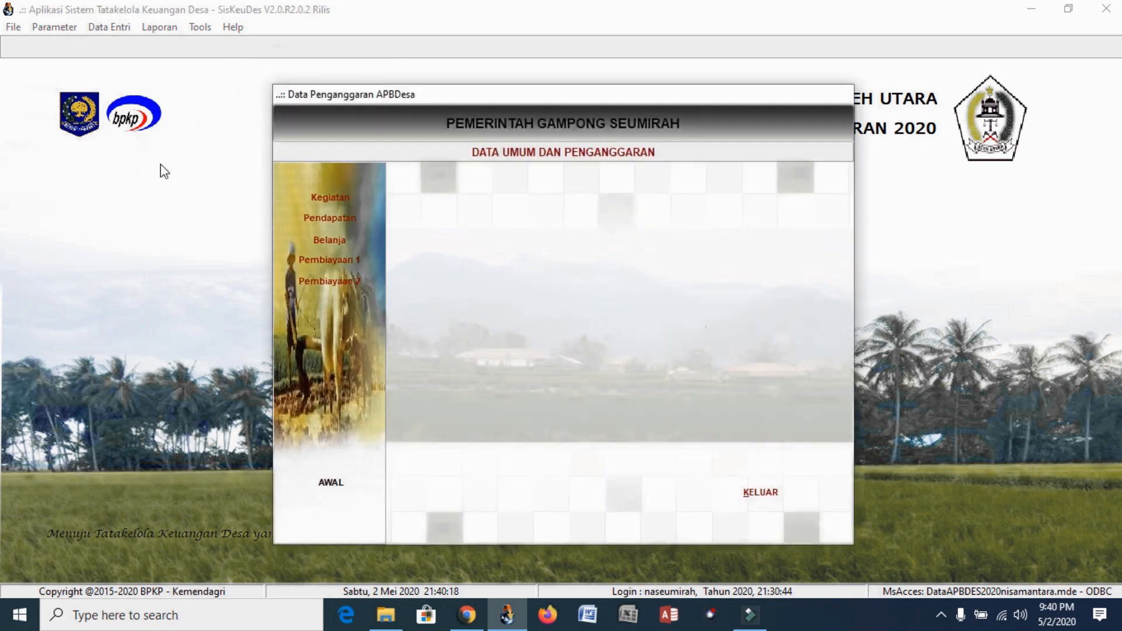
pyautogui.click(330, 197)
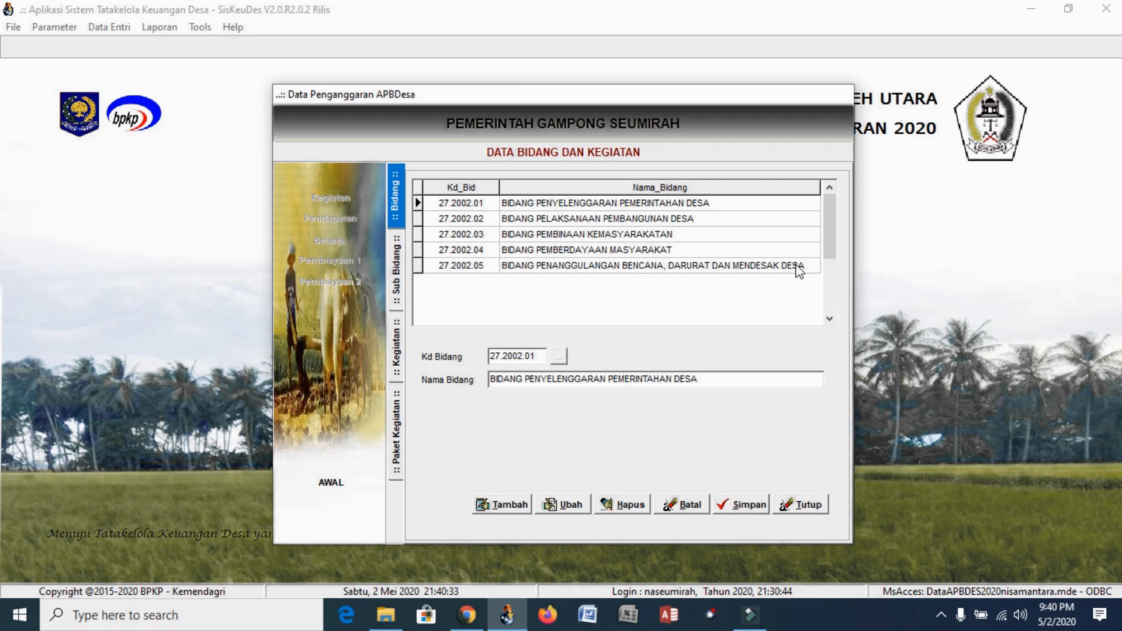
# Drill from Bidang 27.2002.01 to the packages of activity 27.2002.01.01.02, then back out and close
pyautogui.click(552, 202)
pyautogui.doubleClick(552, 202)
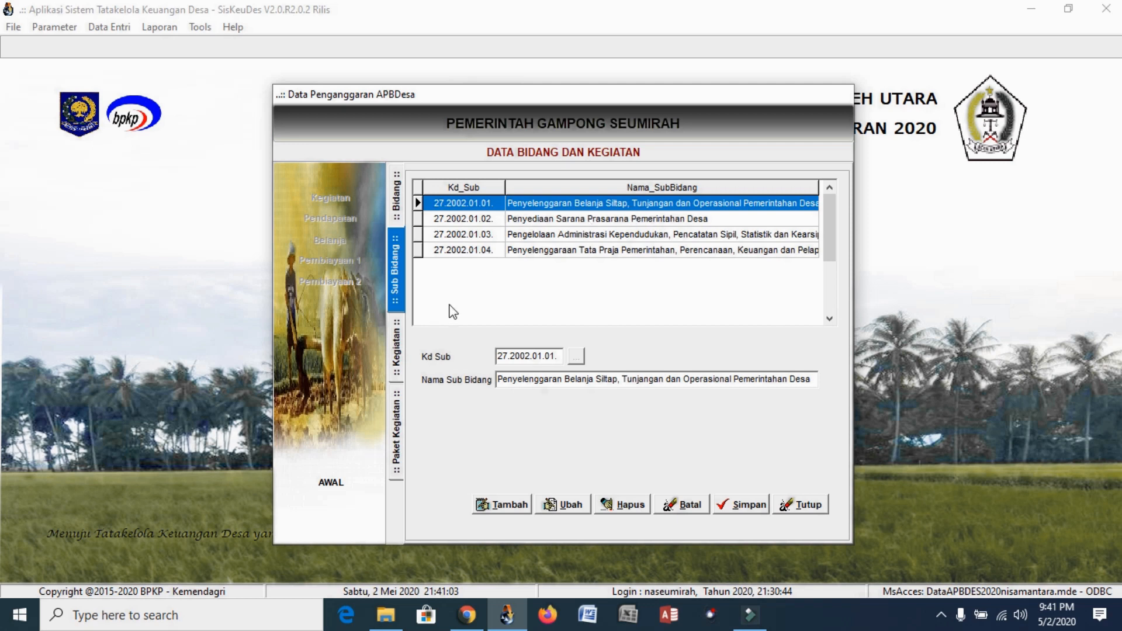
pyautogui.doubleClick(608, 204)
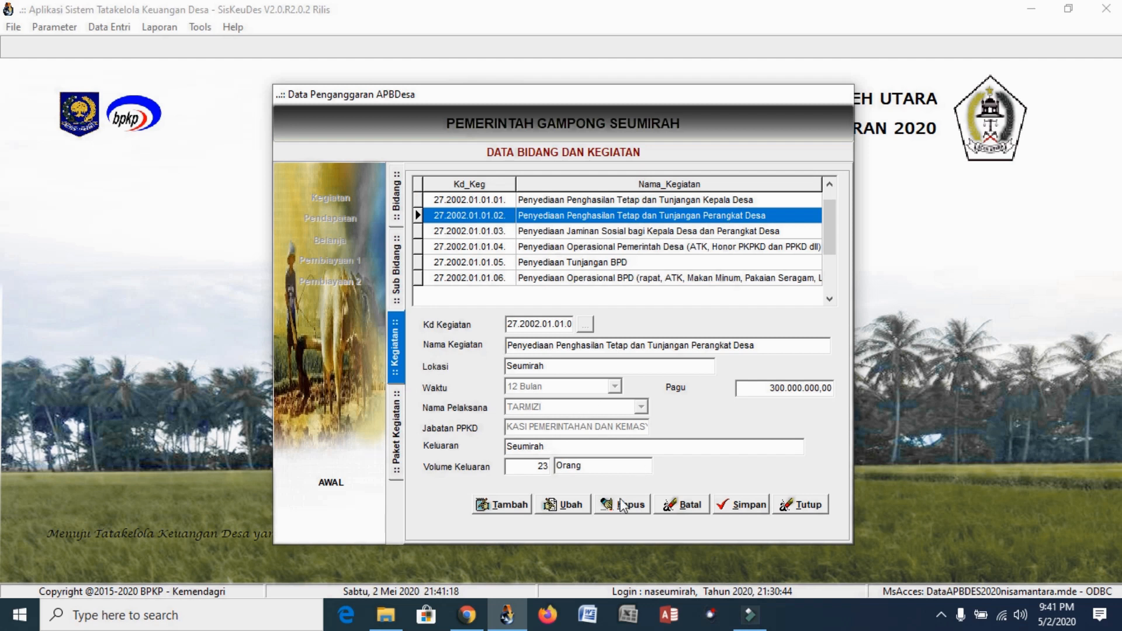
pyautogui.doubleClick(634, 216)
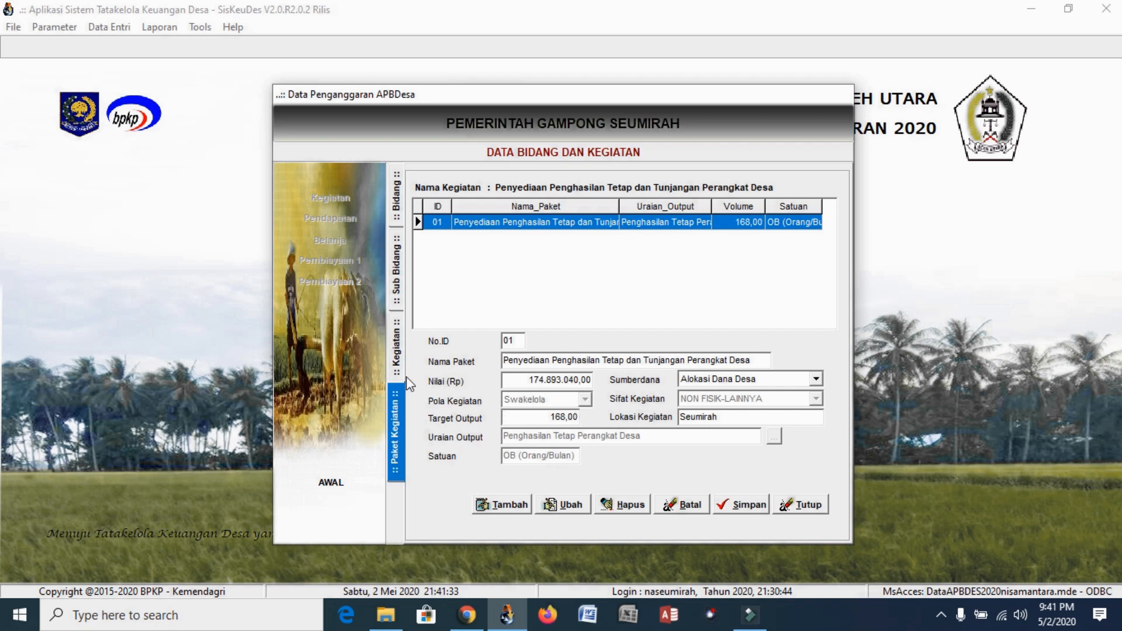
pyautogui.click(397, 351)
pyautogui.click(398, 298)
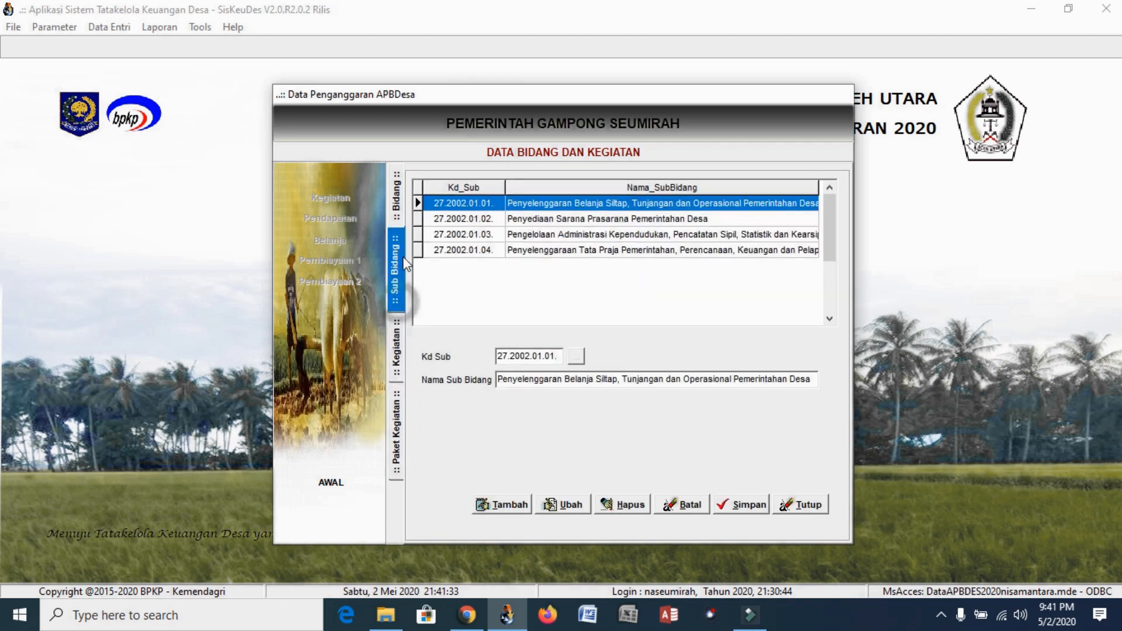
pyautogui.click(401, 216)
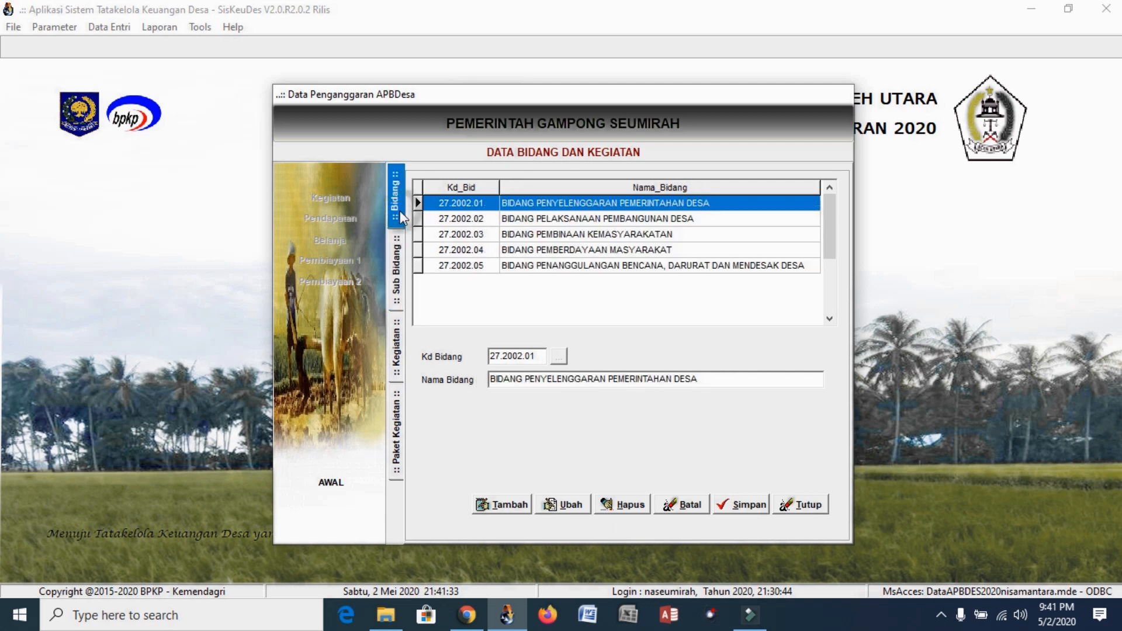
pyautogui.click(804, 507)
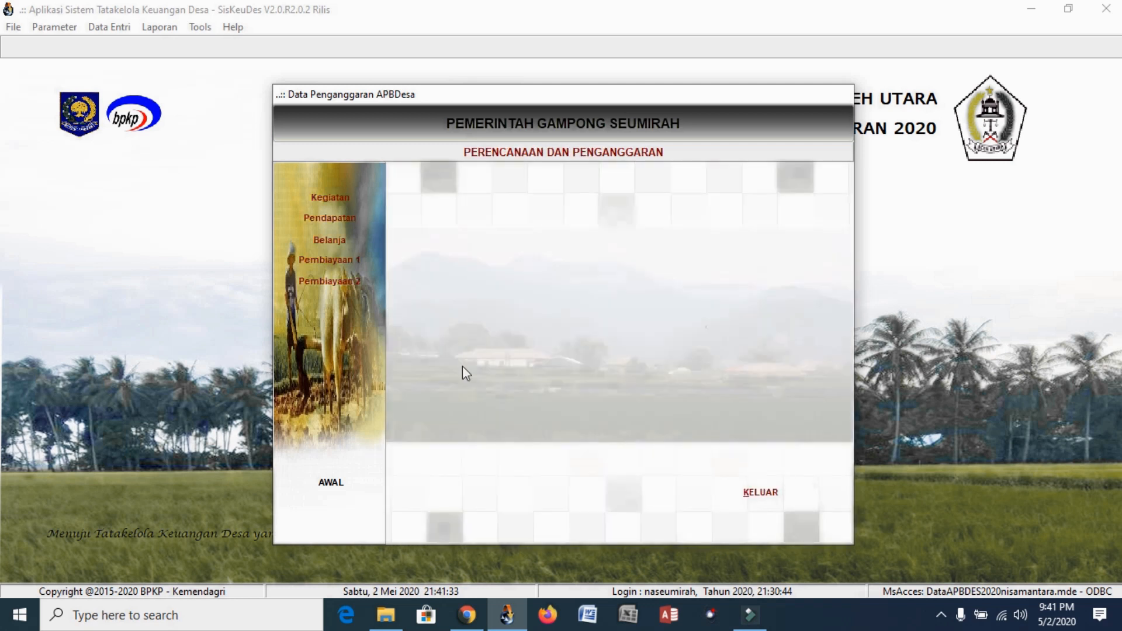
pyautogui.click(346, 200)
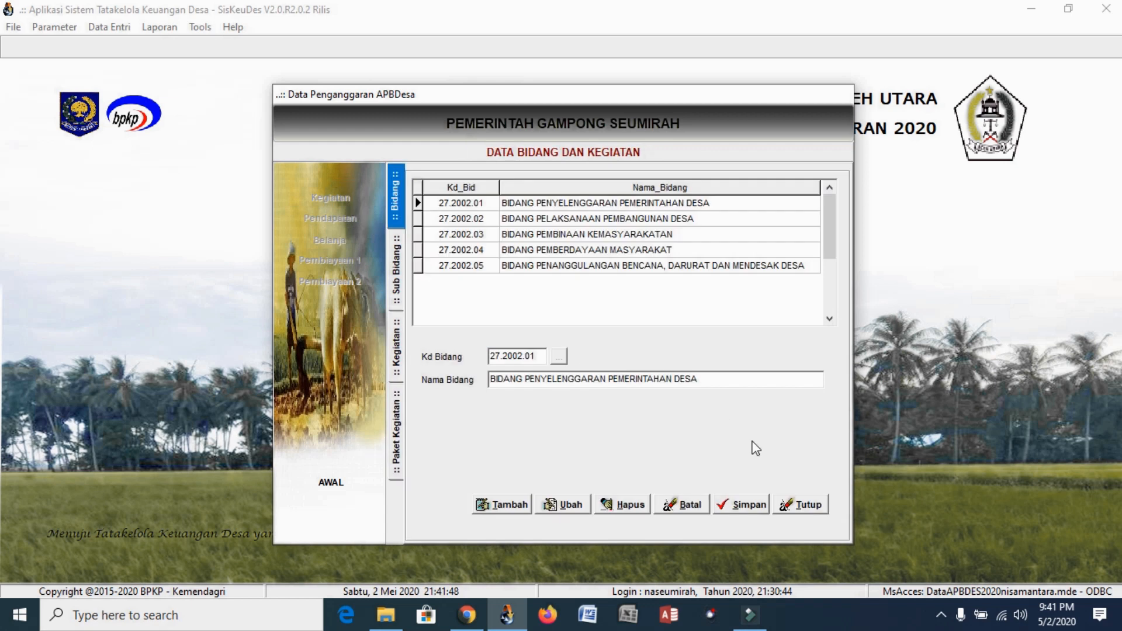
pyautogui.click(806, 504)
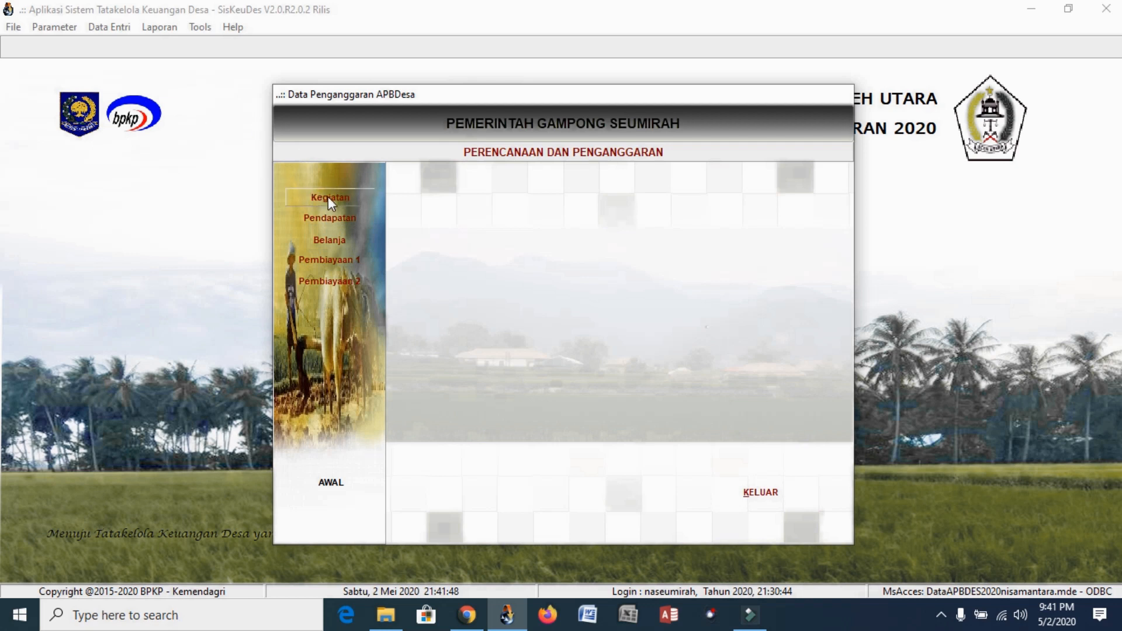
pyautogui.click(762, 492)
pyautogui.click(123, 29)
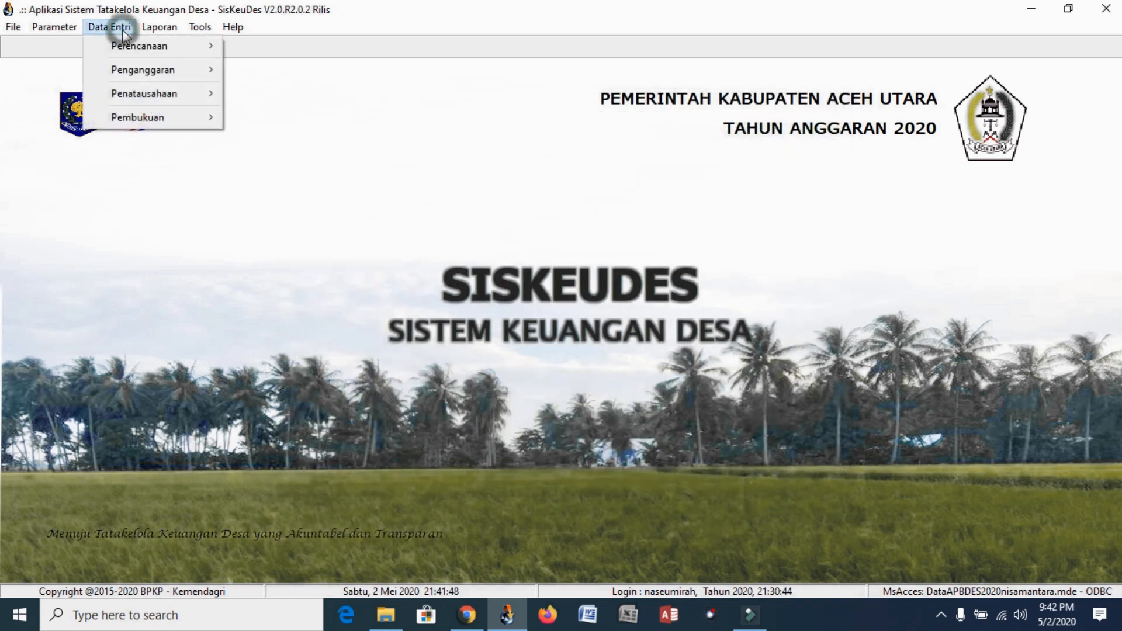
pyautogui.moveTo(185, 74)
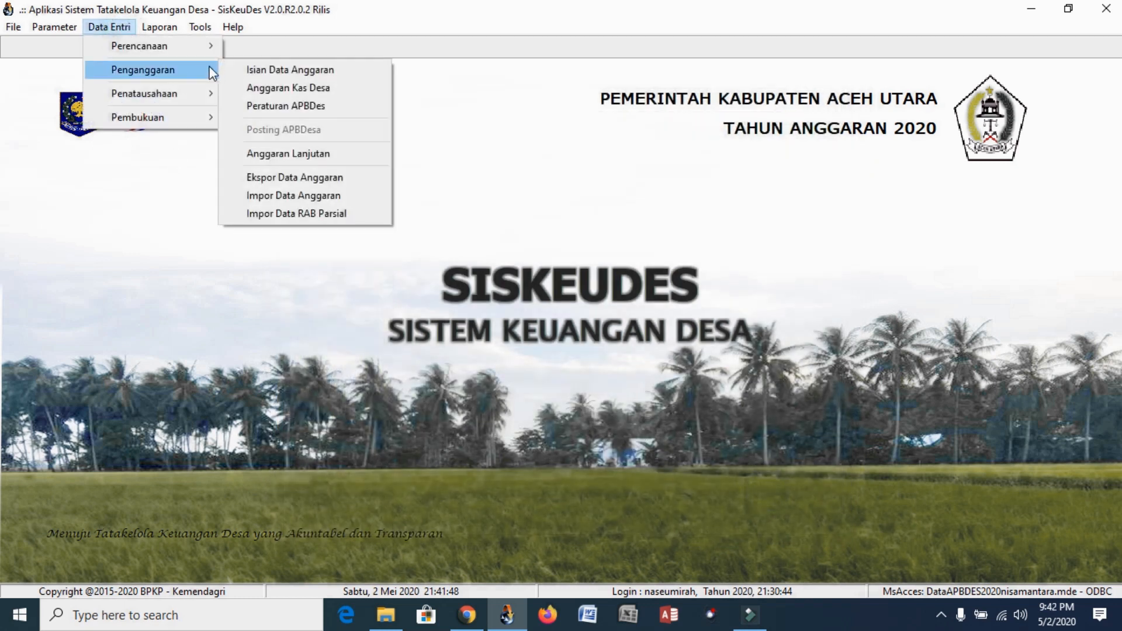
pyautogui.click(286, 68)
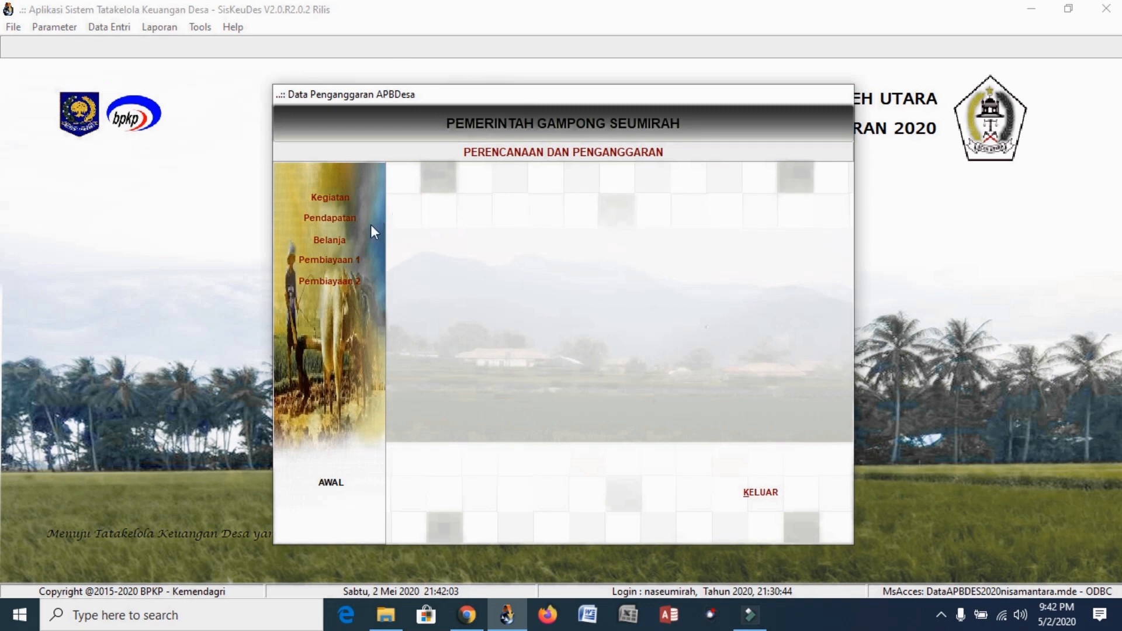
pyautogui.click(349, 197)
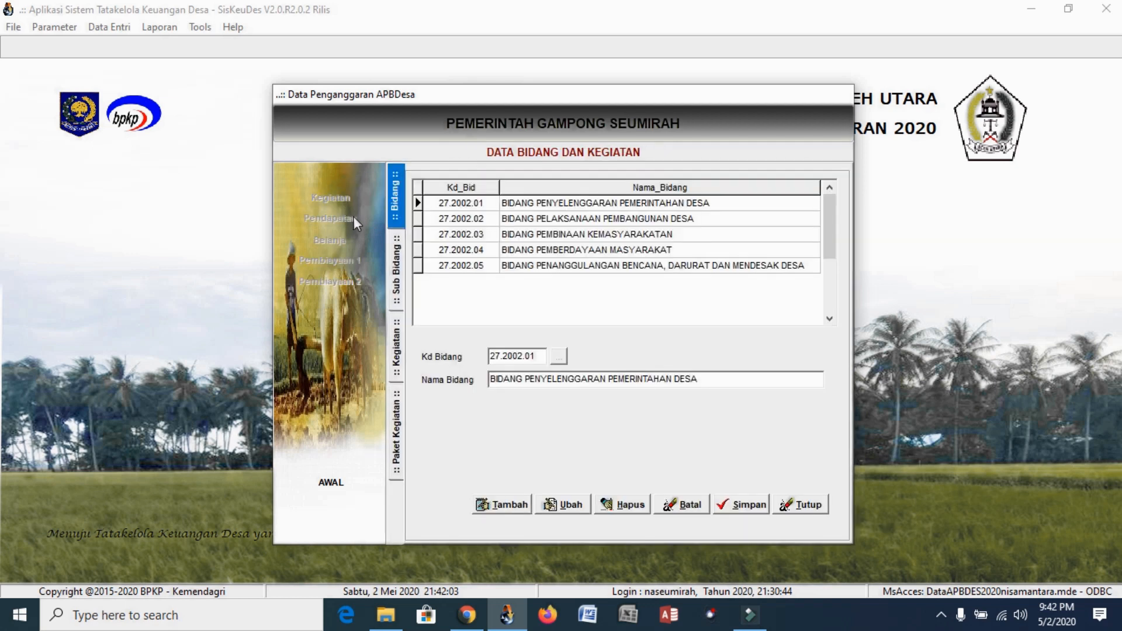
pyautogui.click(804, 505)
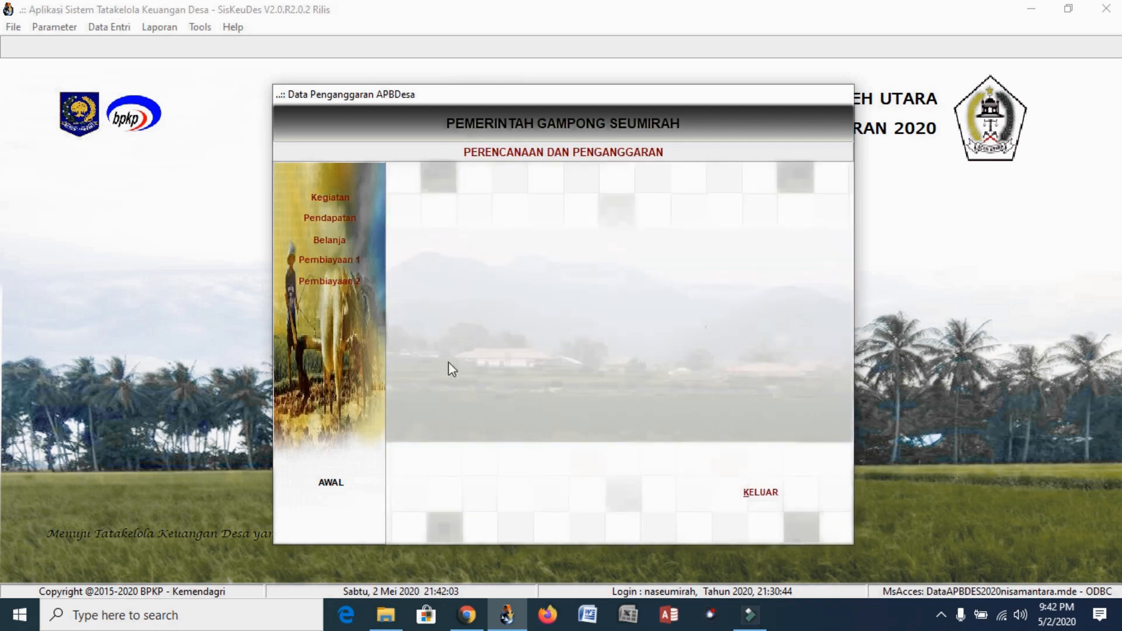
pyautogui.click(345, 226)
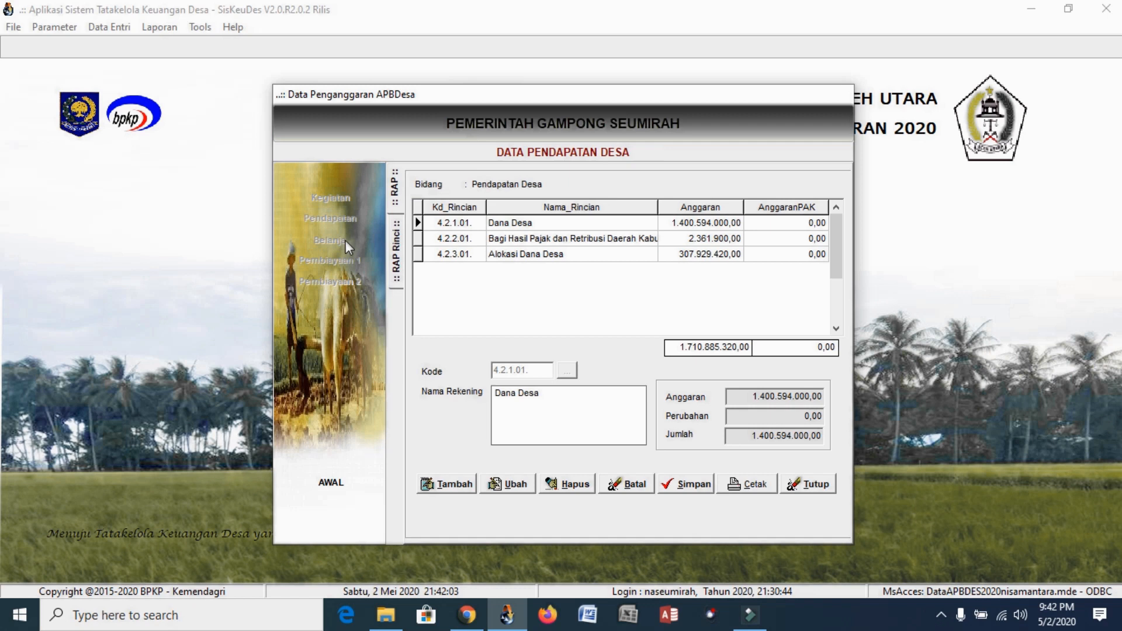
pyautogui.click(815, 485)
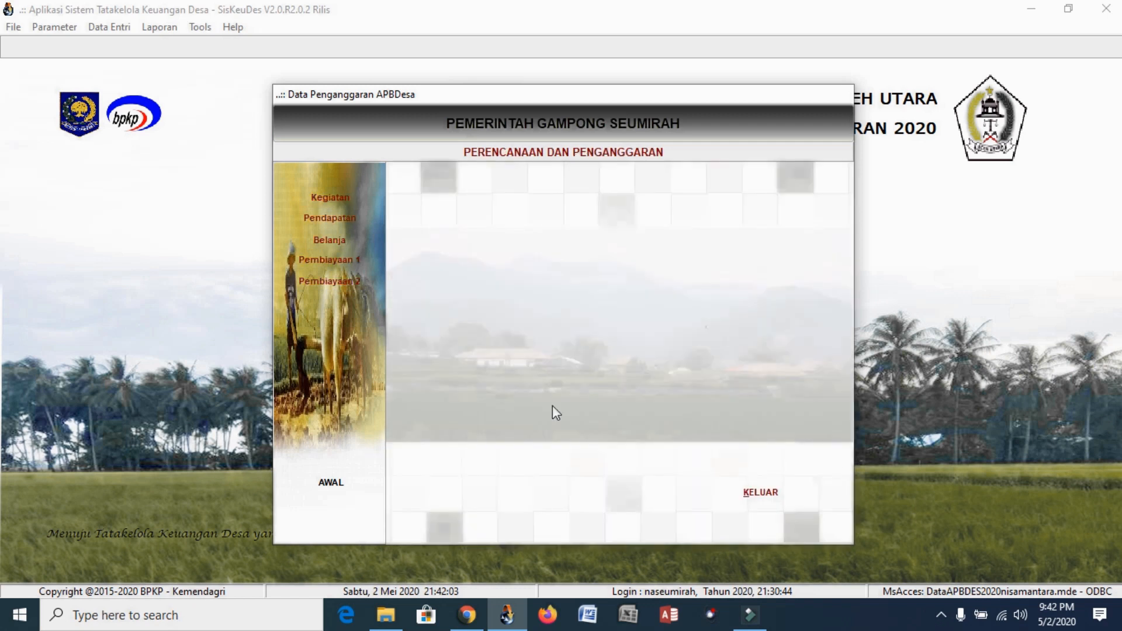
pyautogui.click(328, 238)
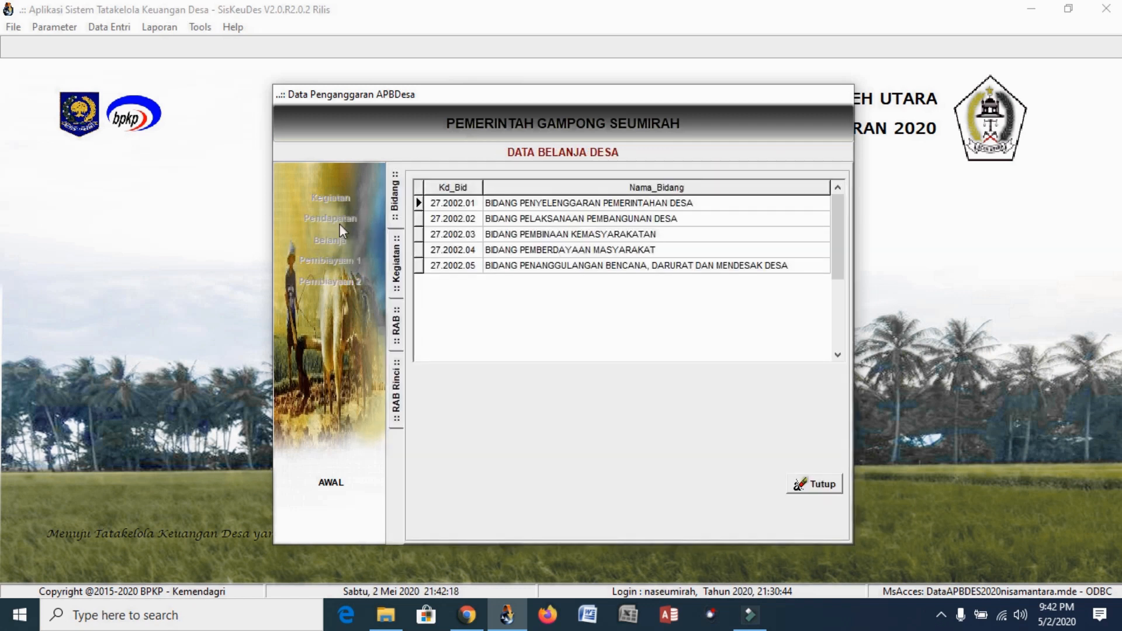
pyautogui.click(816, 490)
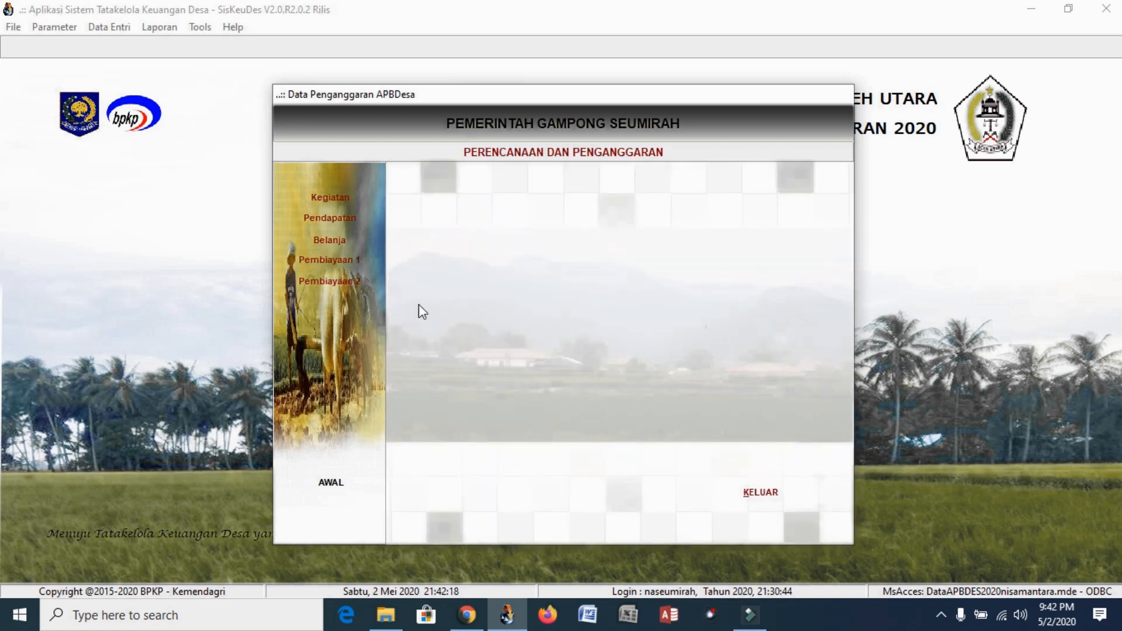
pyautogui.click(344, 202)
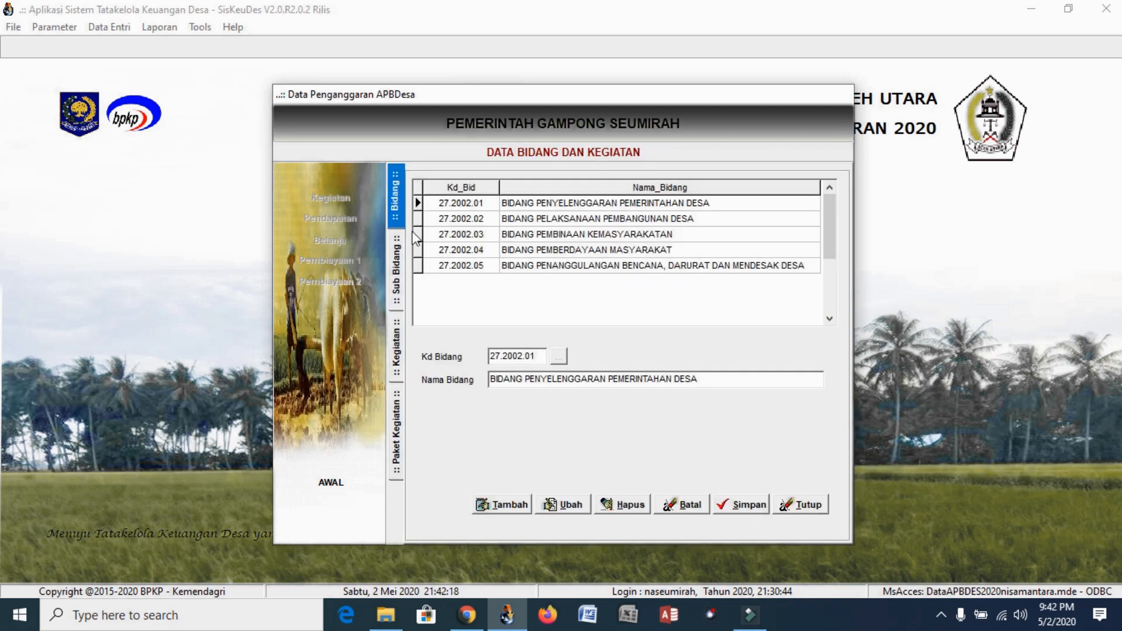
pyautogui.click(811, 508)
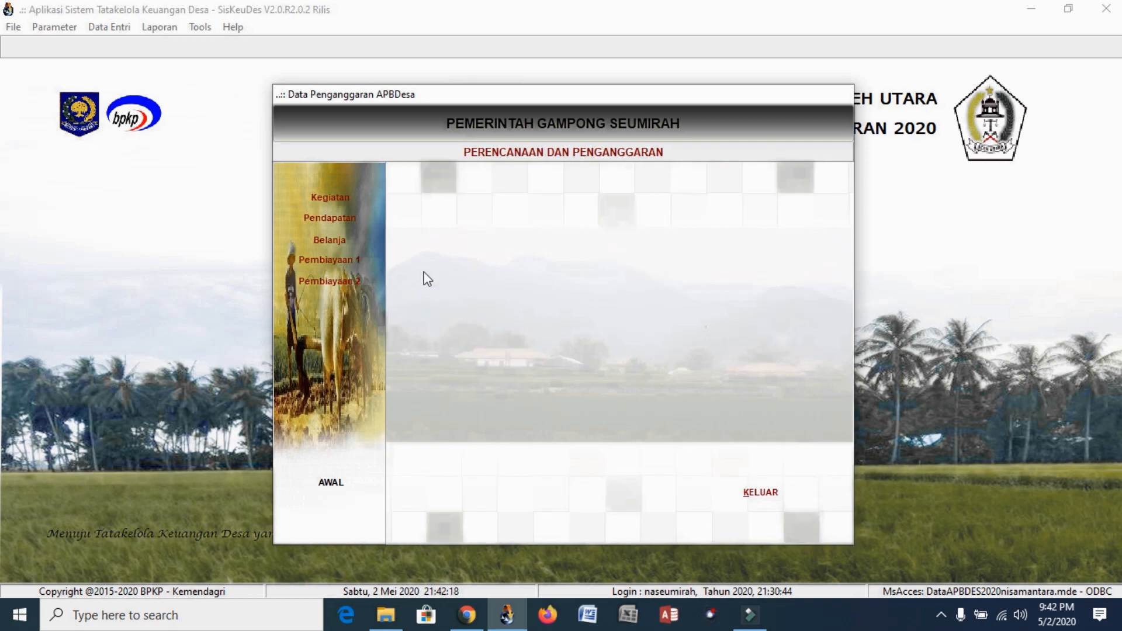
pyautogui.click(352, 218)
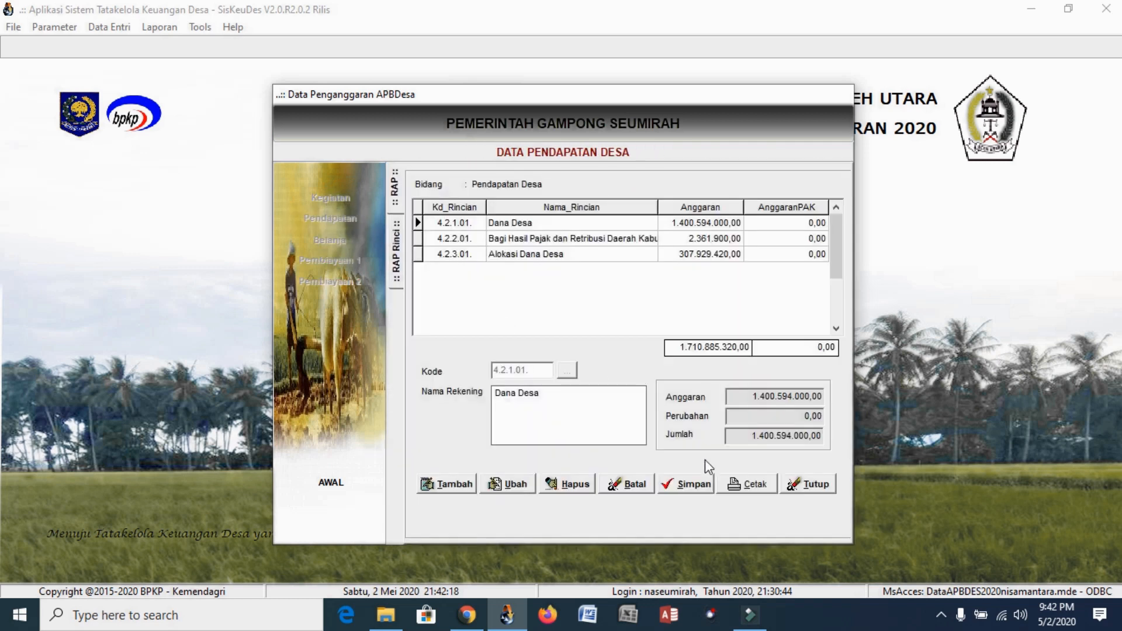
pyautogui.click(805, 487)
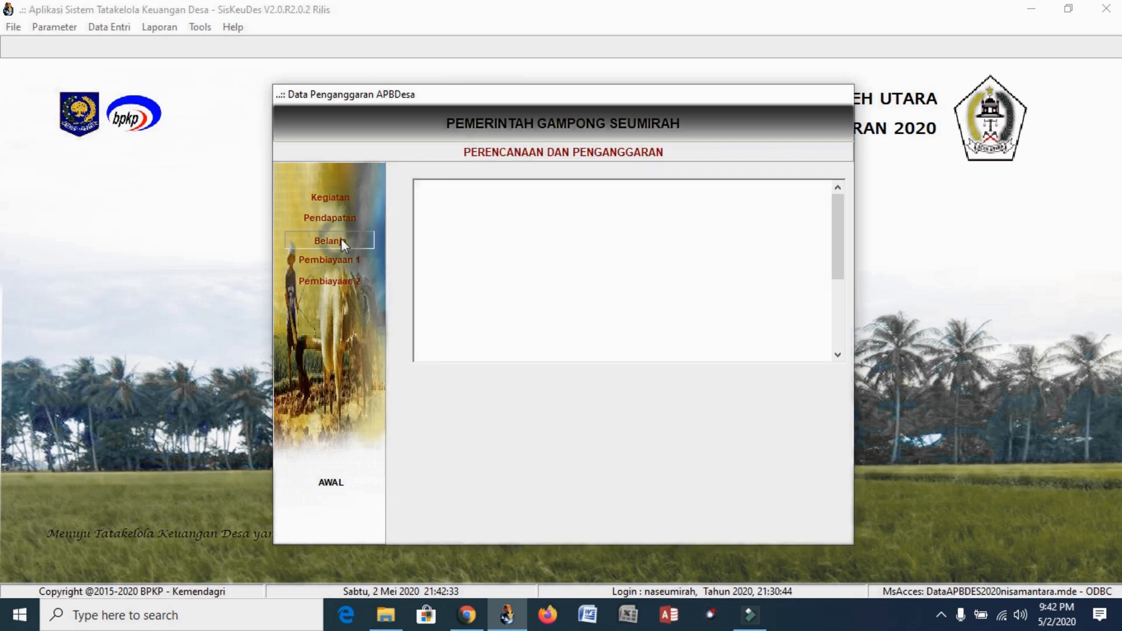
pyautogui.click(341, 241)
pyautogui.click(657, 204)
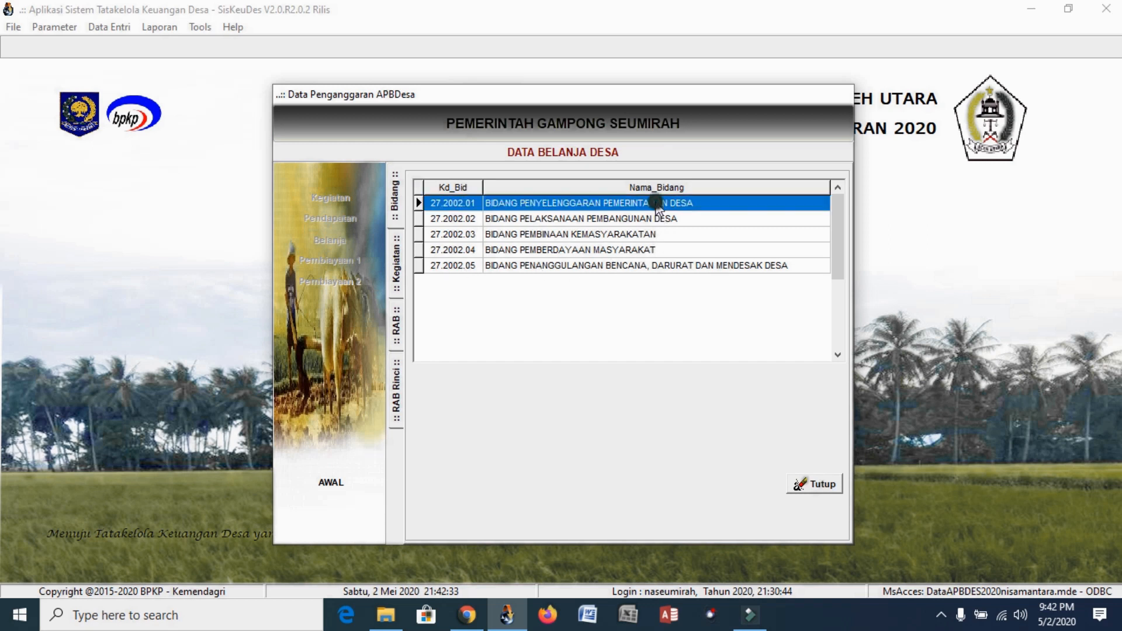
pyautogui.doubleClick(655, 203)
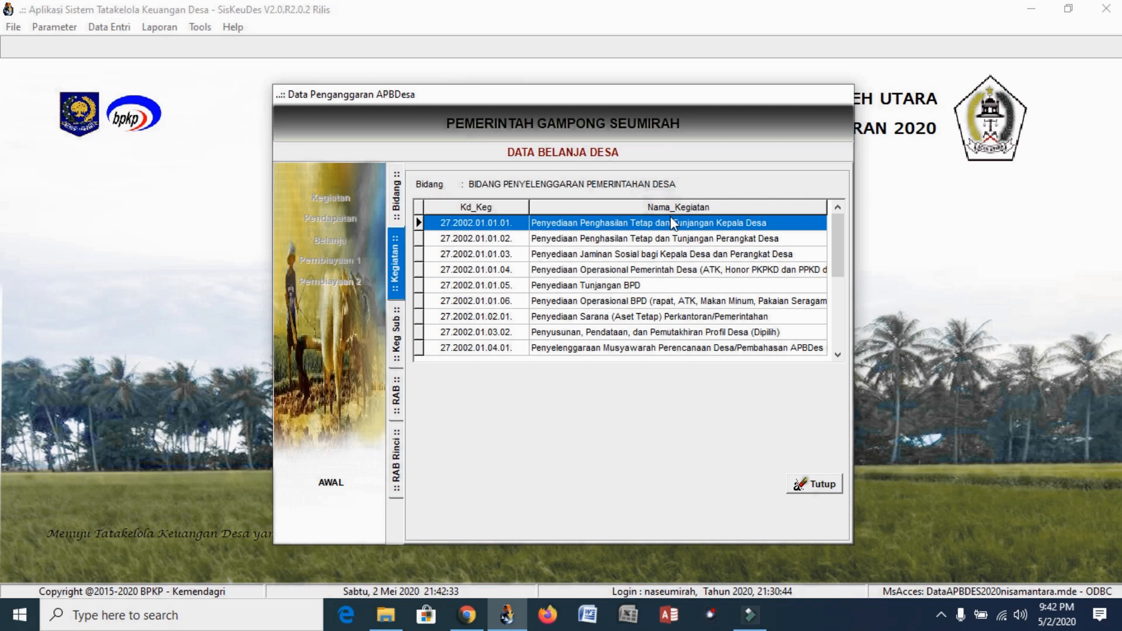
pyautogui.doubleClick(673, 225)
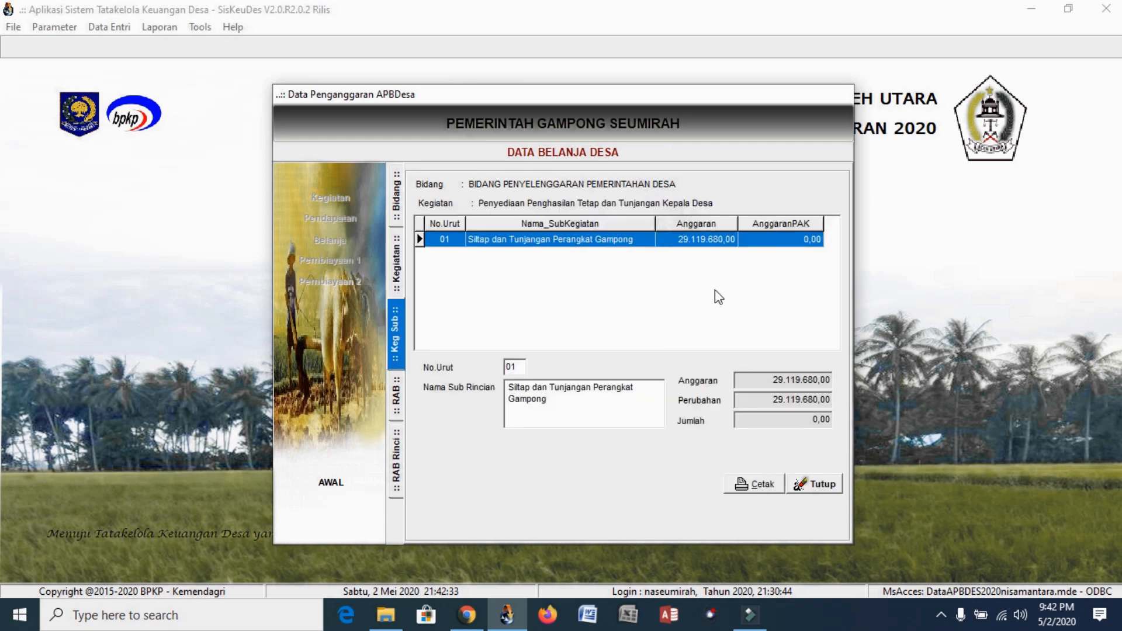
pyautogui.click(715, 234)
pyautogui.doubleClick(715, 234)
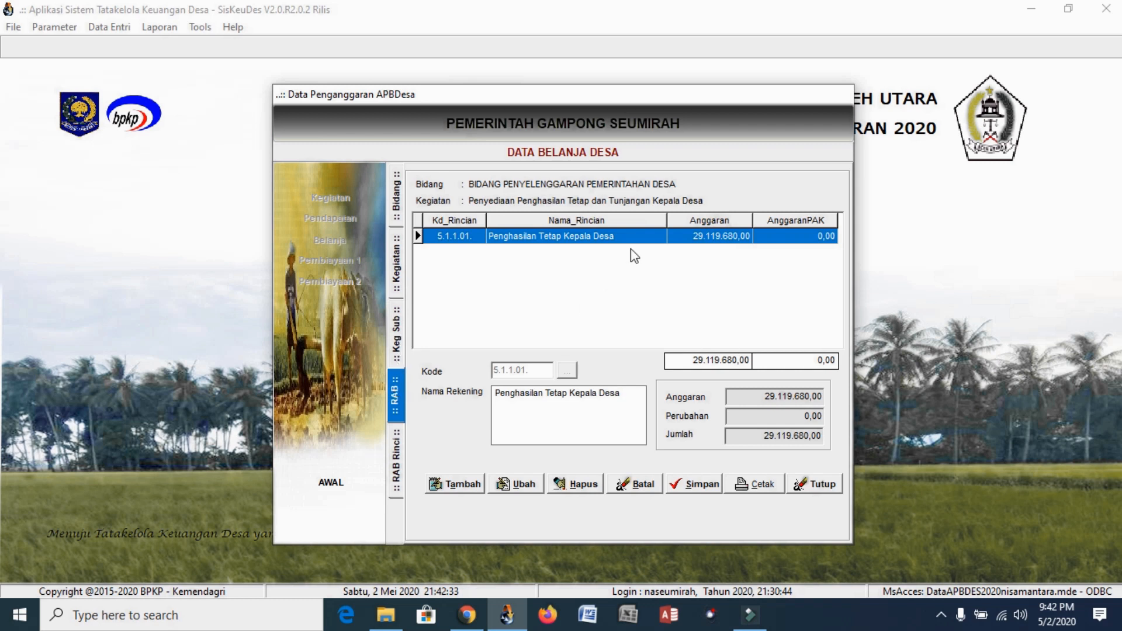
pyautogui.doubleClick(692, 234)
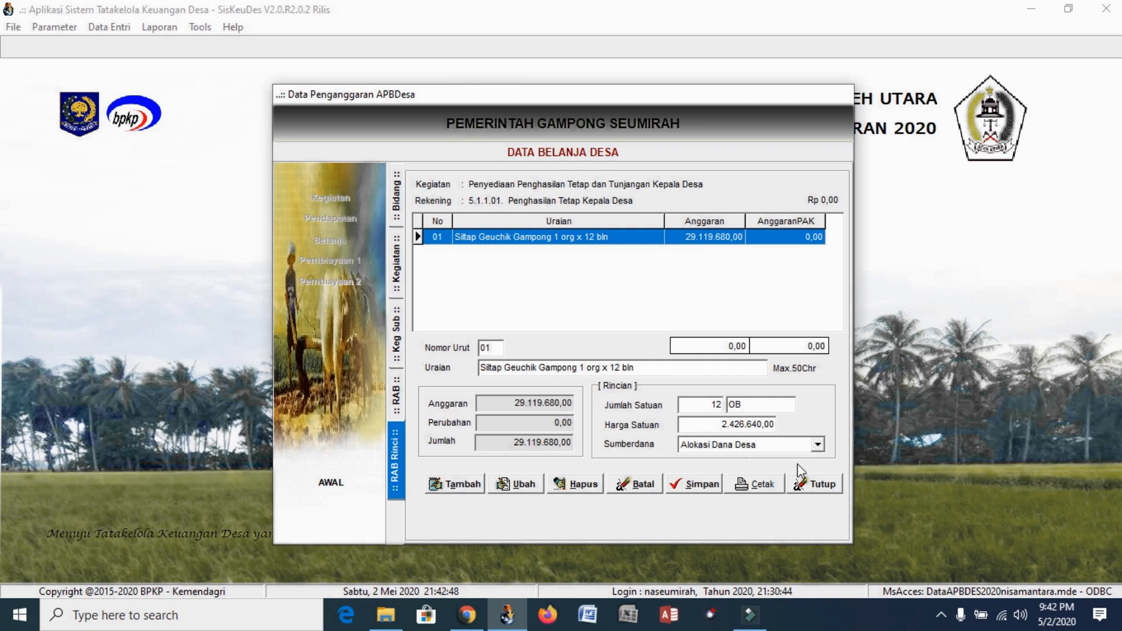
pyautogui.click(817, 445)
pyautogui.click(817, 445)
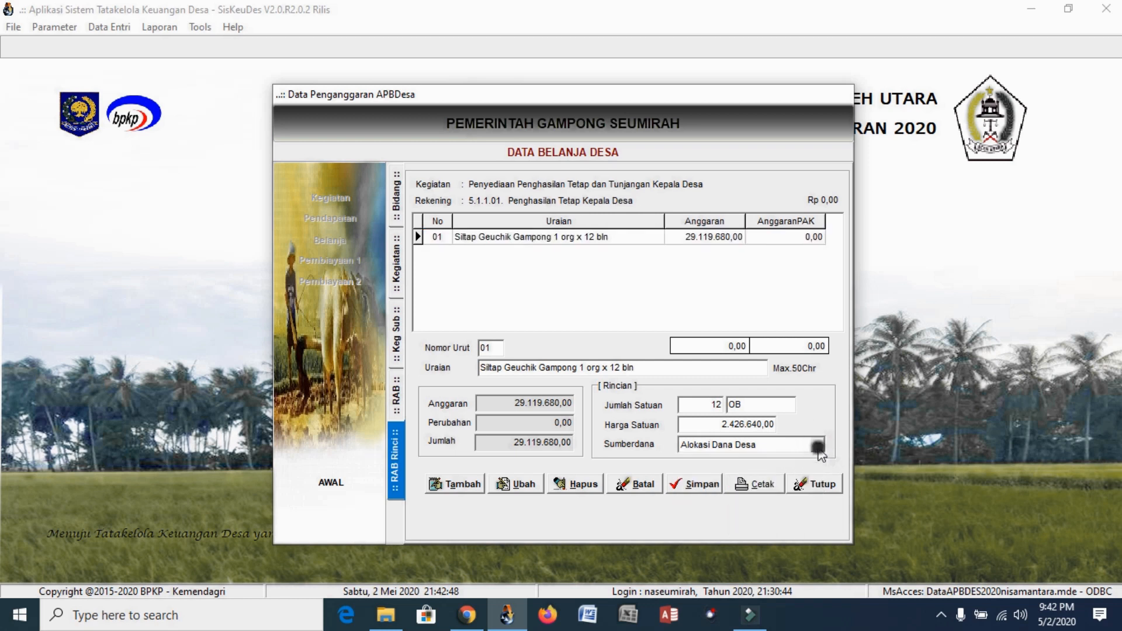
pyautogui.click(821, 485)
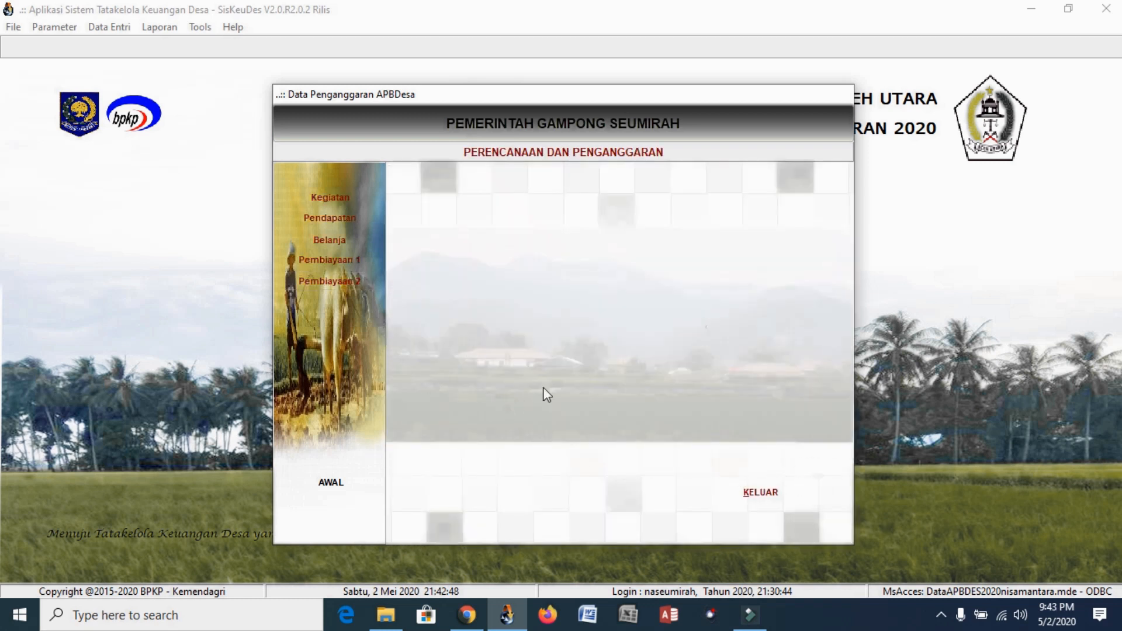
# Exit the Data Penganggaran APBDesa window to the SISKEUDES home screen
pyautogui.click(771, 494)
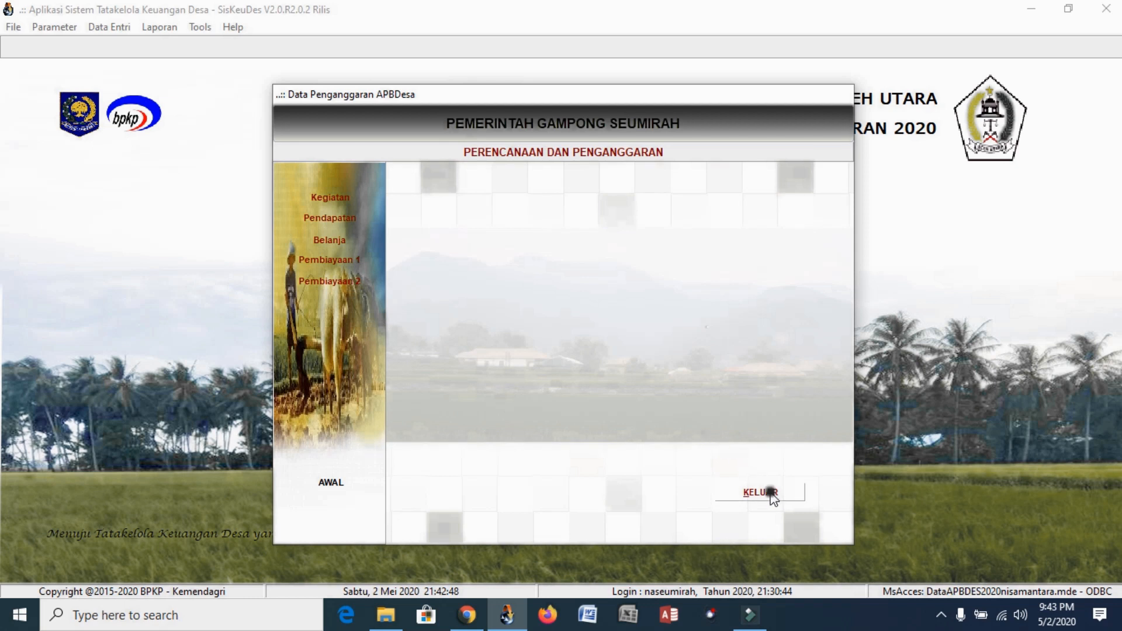